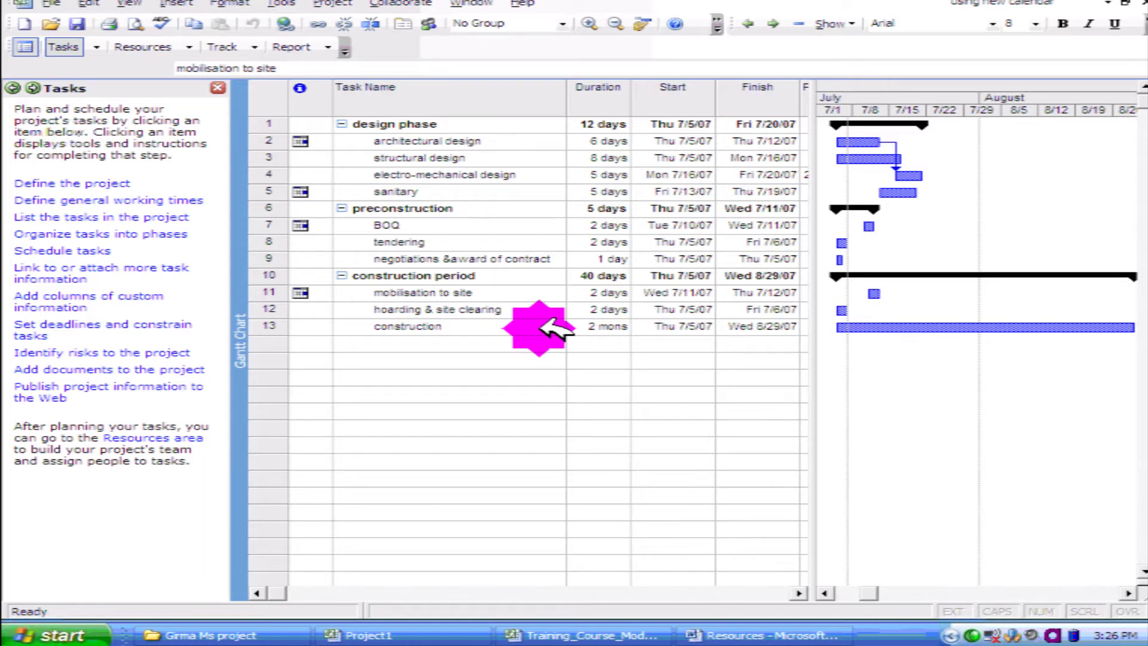
Read the definition of resources in the Resources Word document and return to the Project1 schedule to look over its resource commands.
{"action": "left_click", "coordinate": [761, 635]}
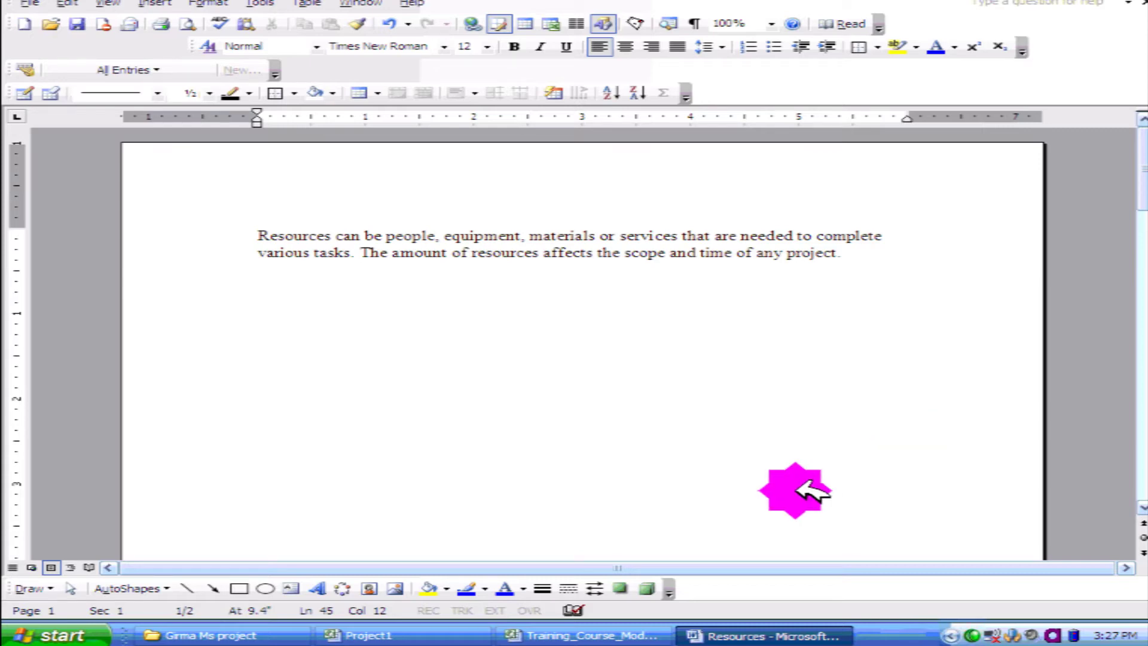
{"action": "left_click", "coordinate": [419, 634]}
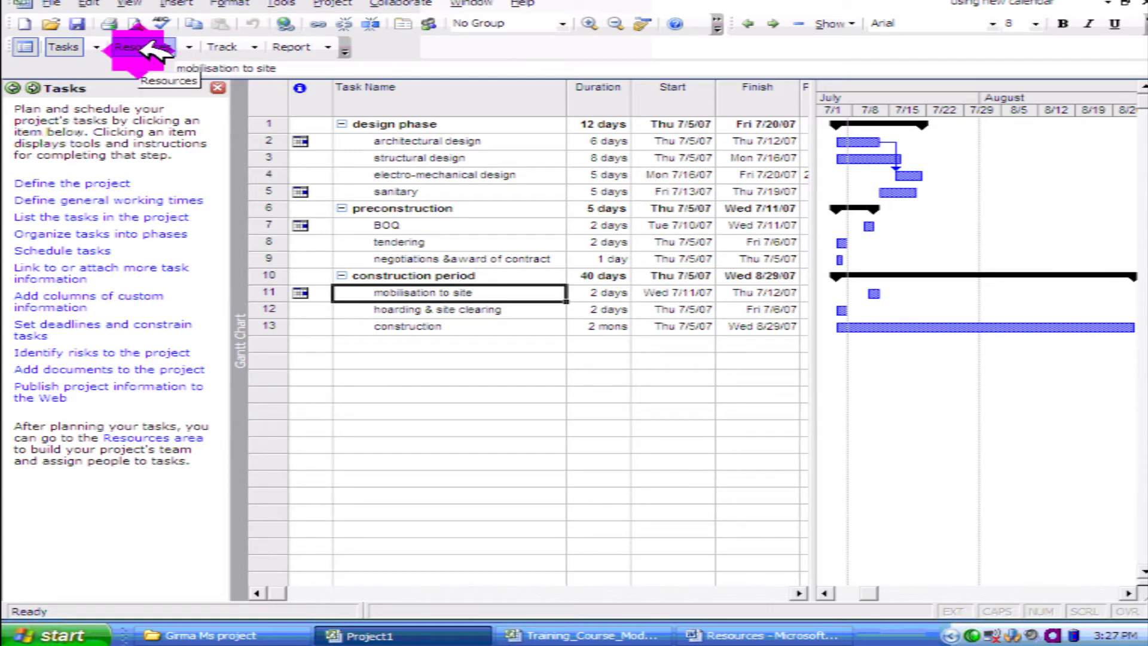
{"action": "left_click", "coordinate": [188, 39]}
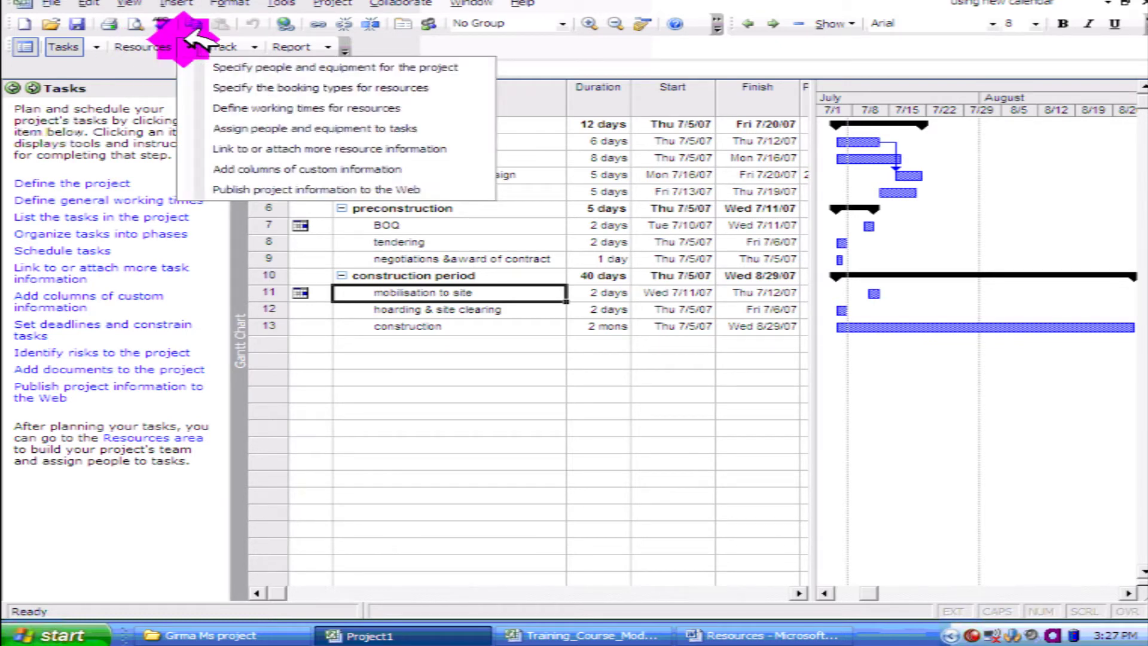
{"action": "left_click", "coordinate": [158, 43]}
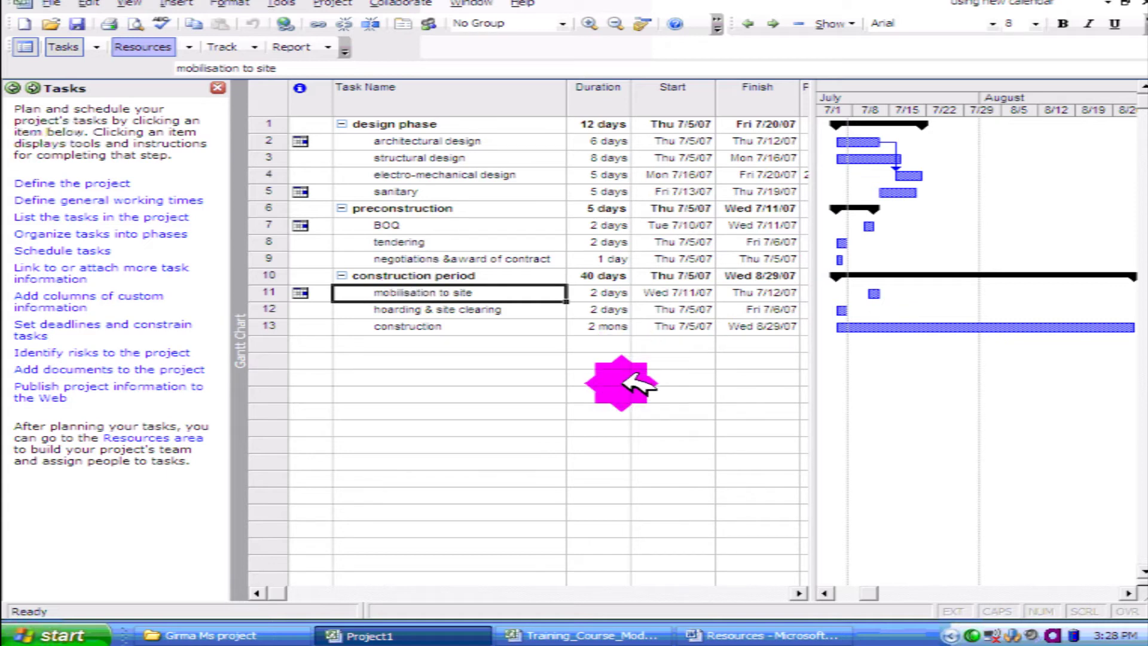
Examine the list of personnel and equipment in the Resources Word document, then return to the Project1 schedule.
{"action": "left_click", "coordinate": [782, 635]}
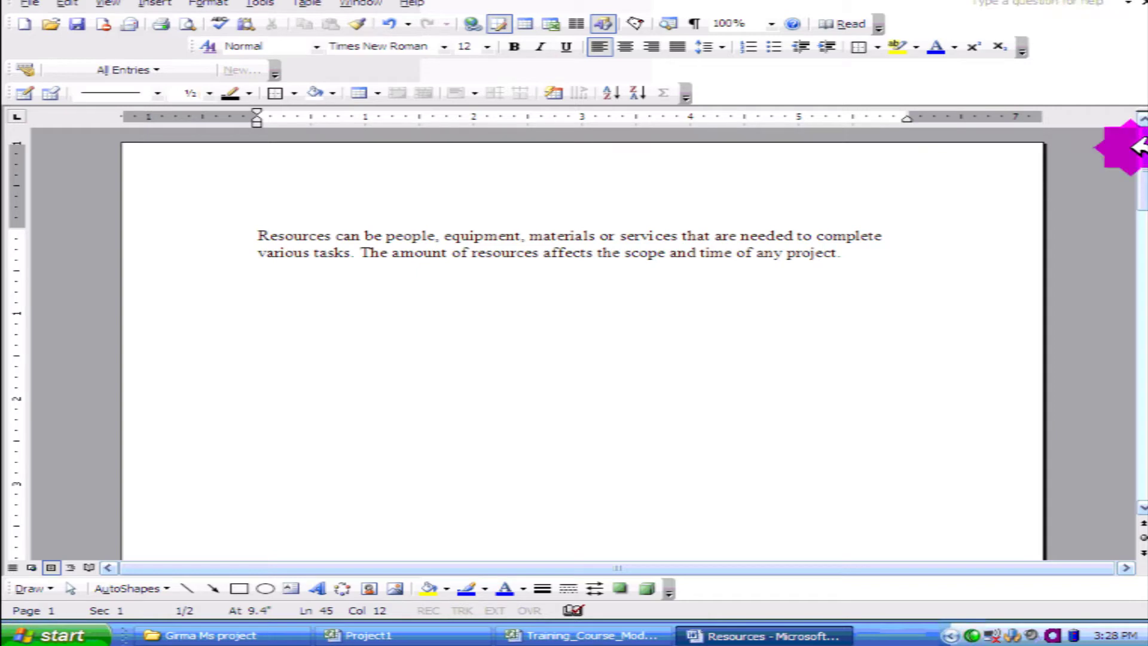
{"action": "left_click_drag", "start_coordinate": [1141, 179], "coordinate": [1141, 207]}
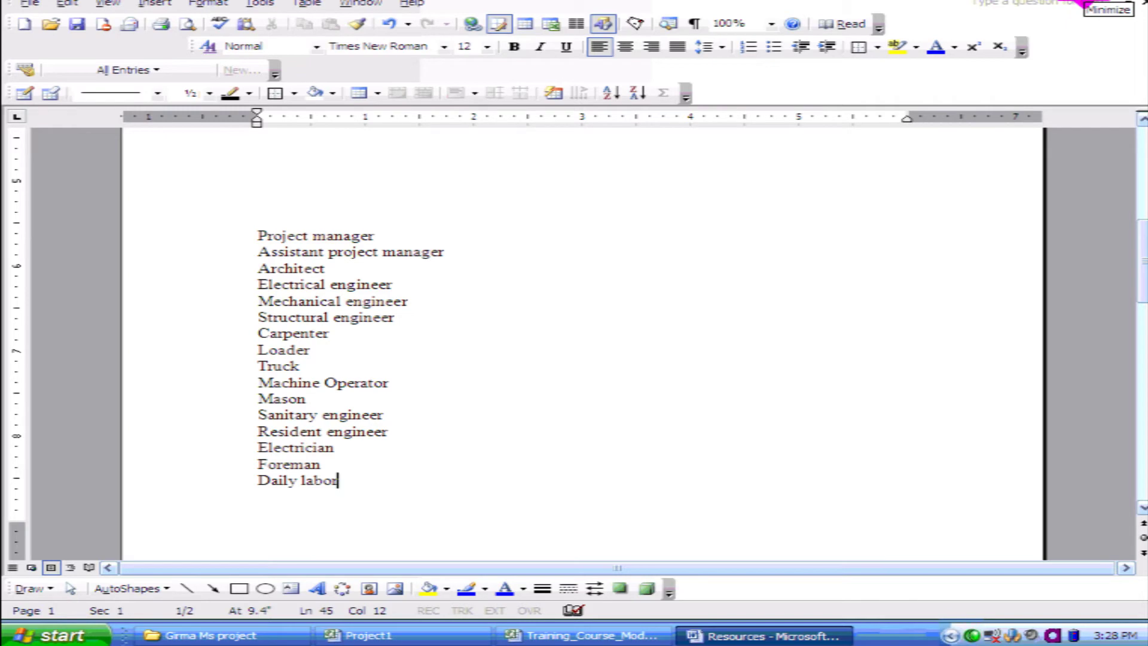
{"action": "left_click", "coordinate": [1085, 3]}
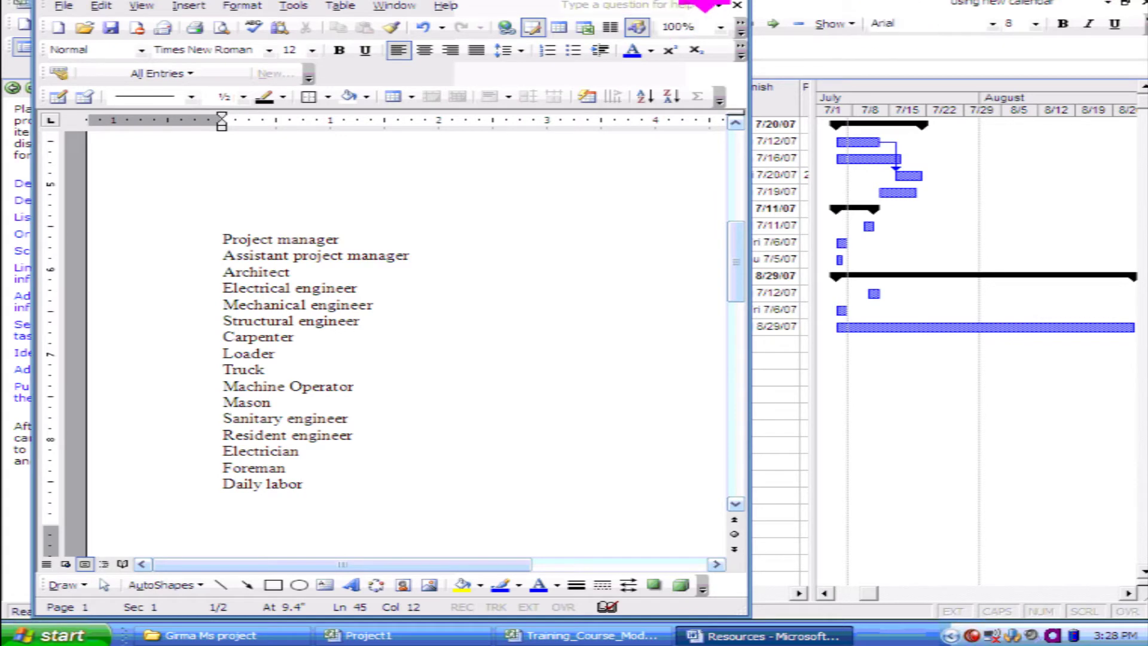
{"action": "left_click", "coordinate": [770, 2]}
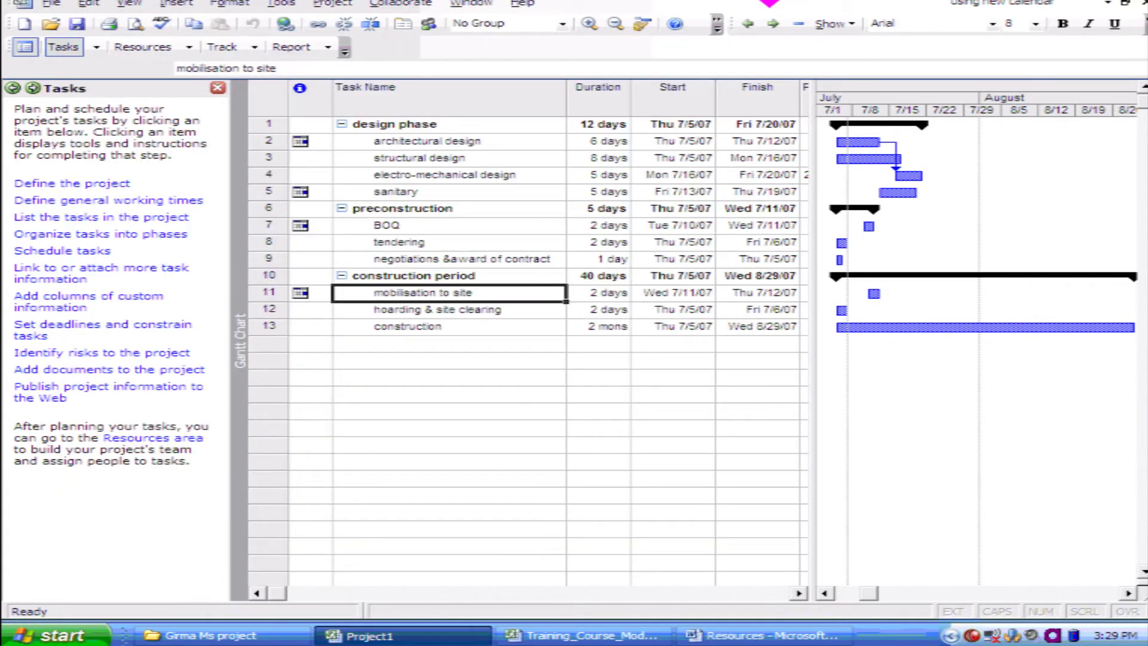
Show the guide for assigning people and equipment to tasks and bring up its Assign Resources dialog over the schedule.
{"action": "left_click", "coordinate": [422, 135]}
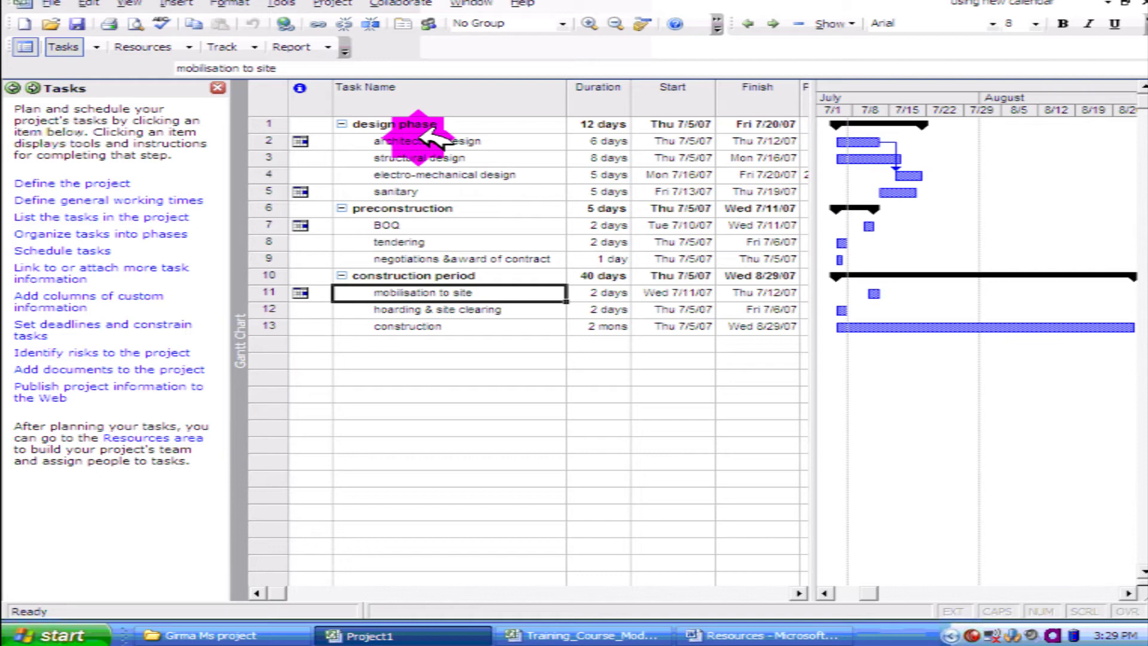
{"action": "left_click", "coordinate": [184, 44]}
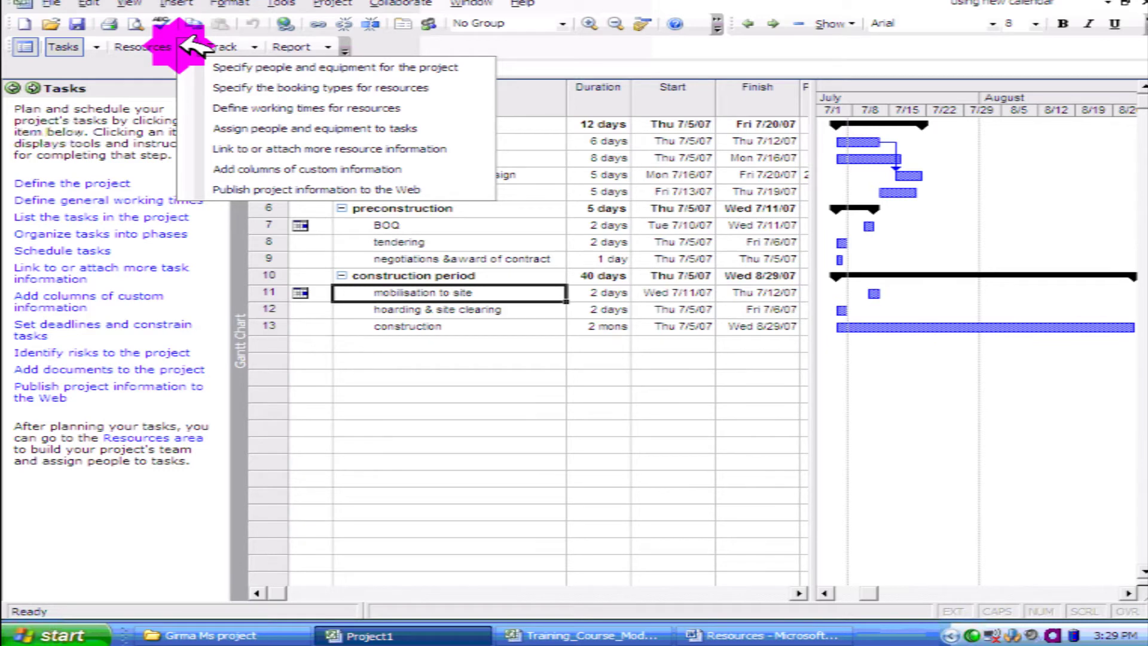
{"action": "left_click", "coordinate": [289, 122]}
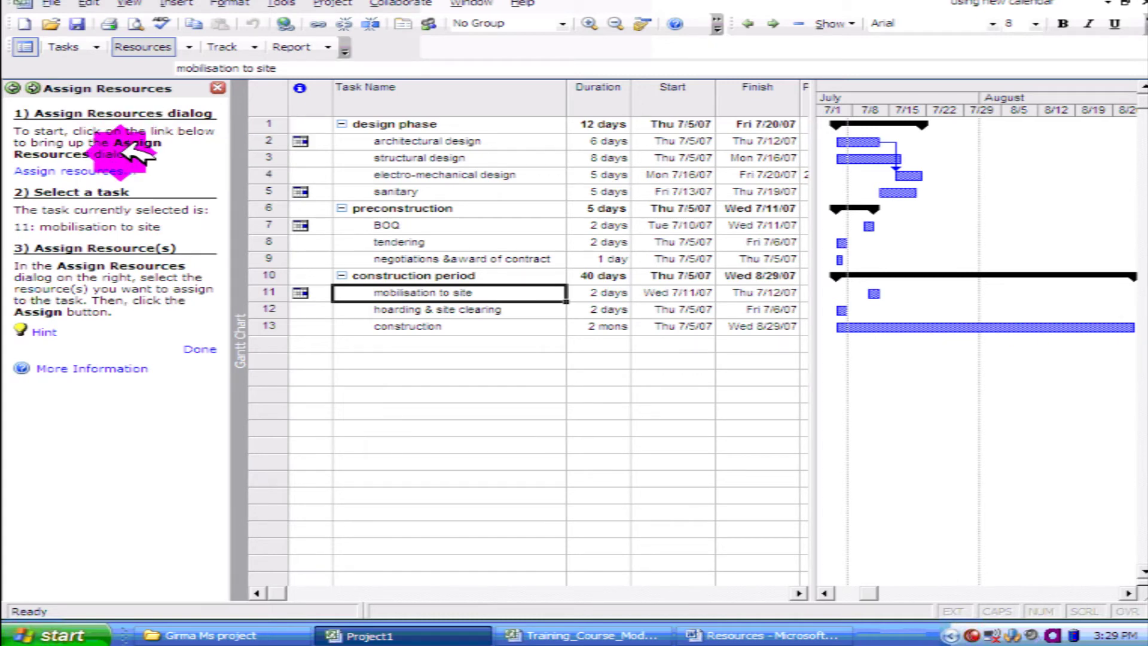
{"action": "left_click", "coordinate": [96, 171]}
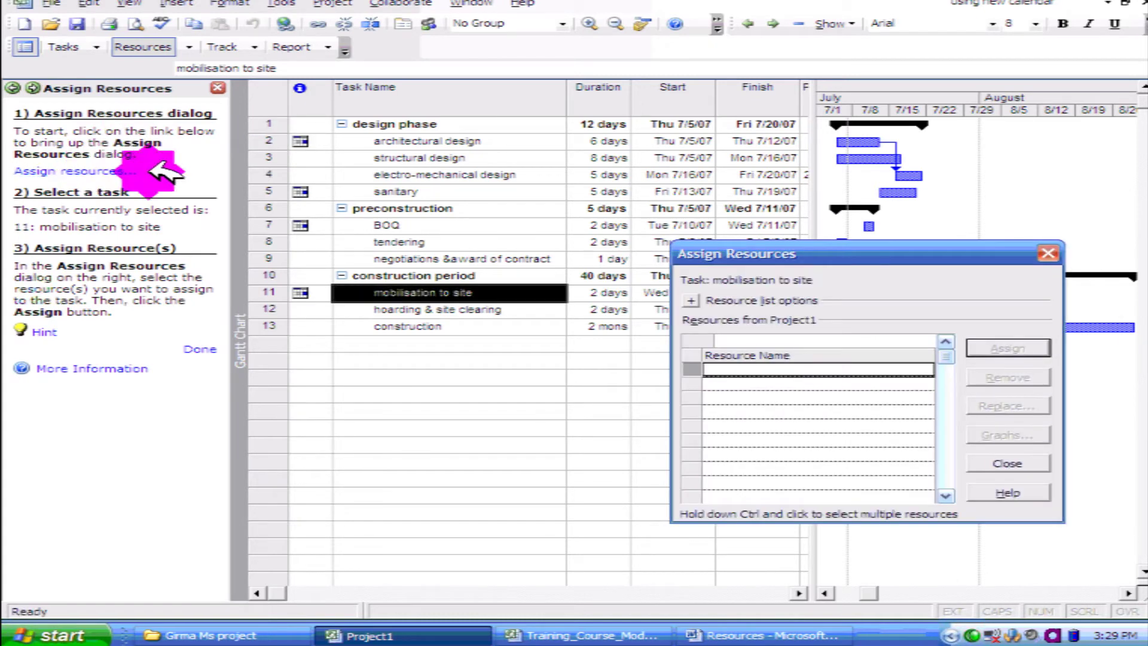
{"action": "left_click_drag", "start_coordinate": [992, 256], "coordinate": [724, 192]}
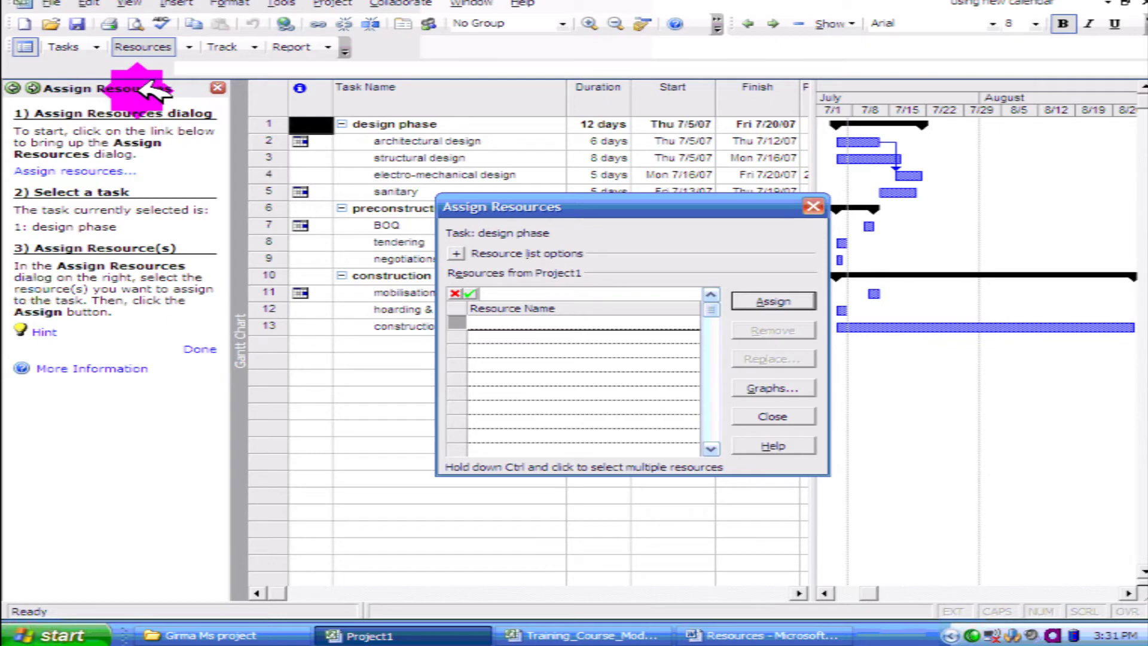
Close and reopen the Assign Resources dialog for the design phase task, placing it over the task table.
{"action": "left_click", "coordinate": [187, 46]}
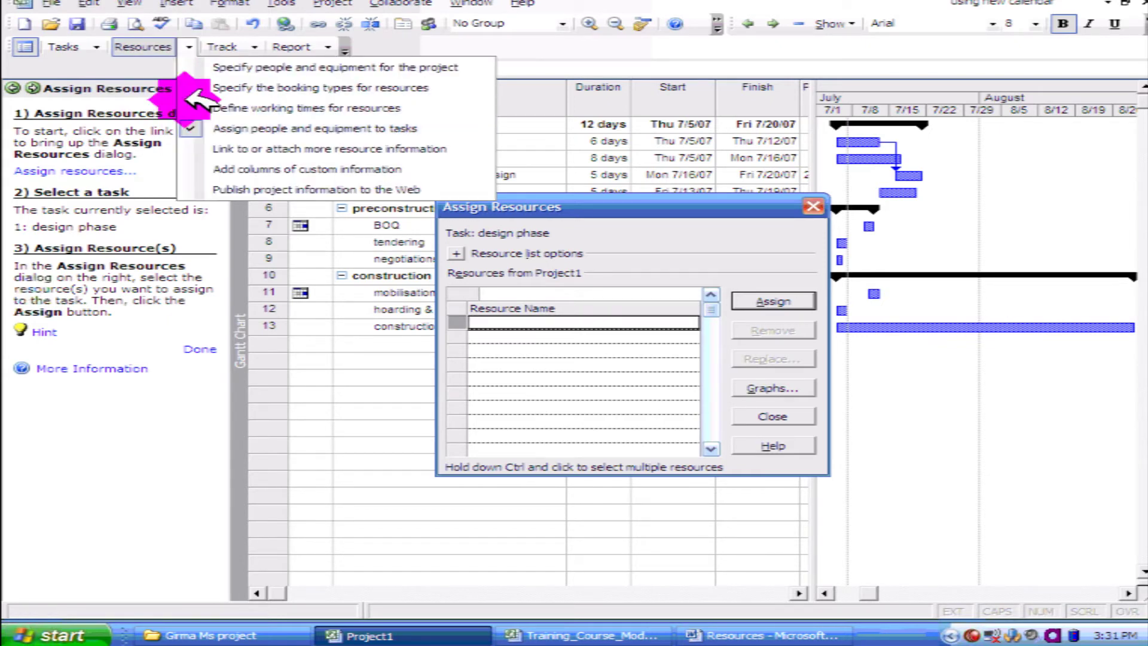
{"action": "left_click", "coordinate": [146, 60]}
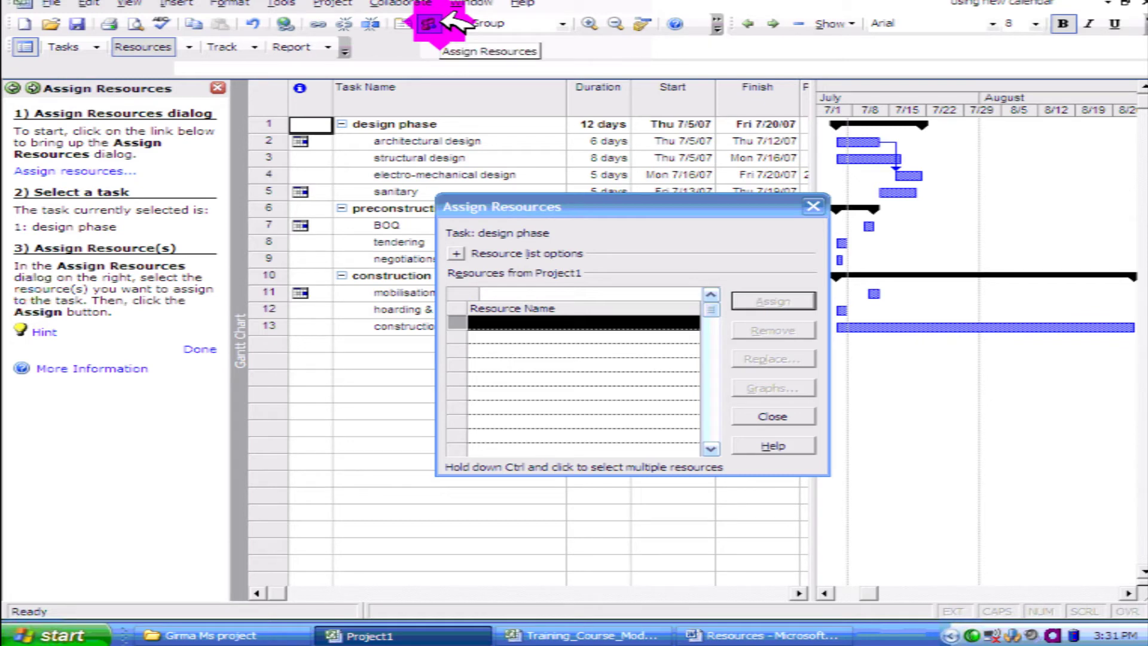
{"action": "left_click", "coordinate": [813, 206]}
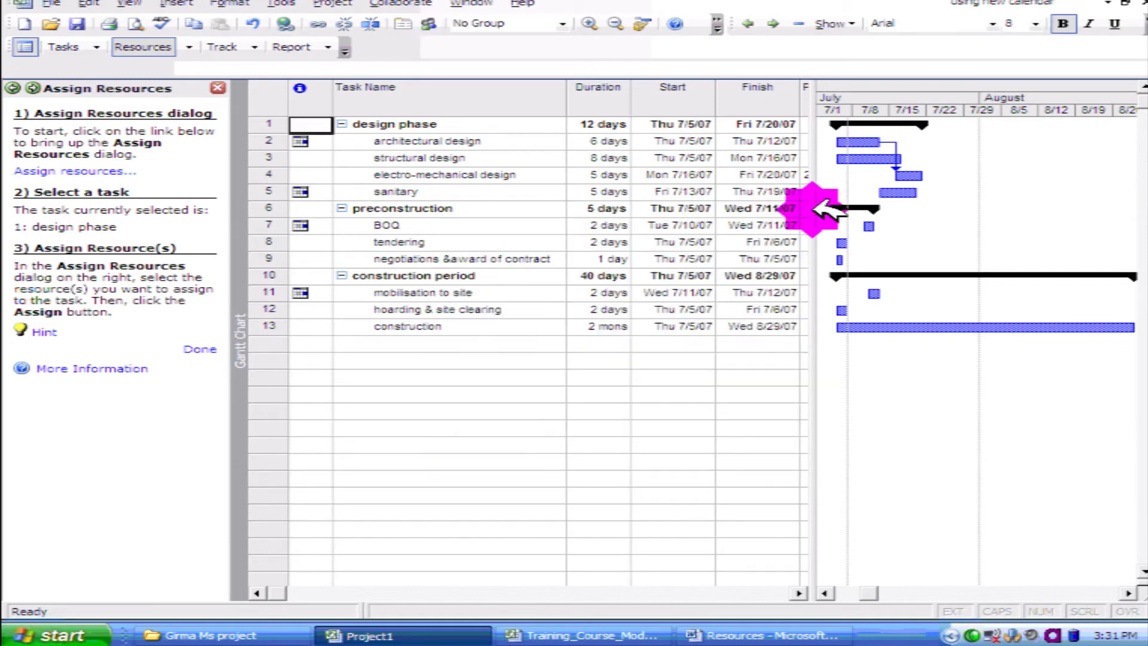
{"action": "left_click", "coordinate": [427, 24]}
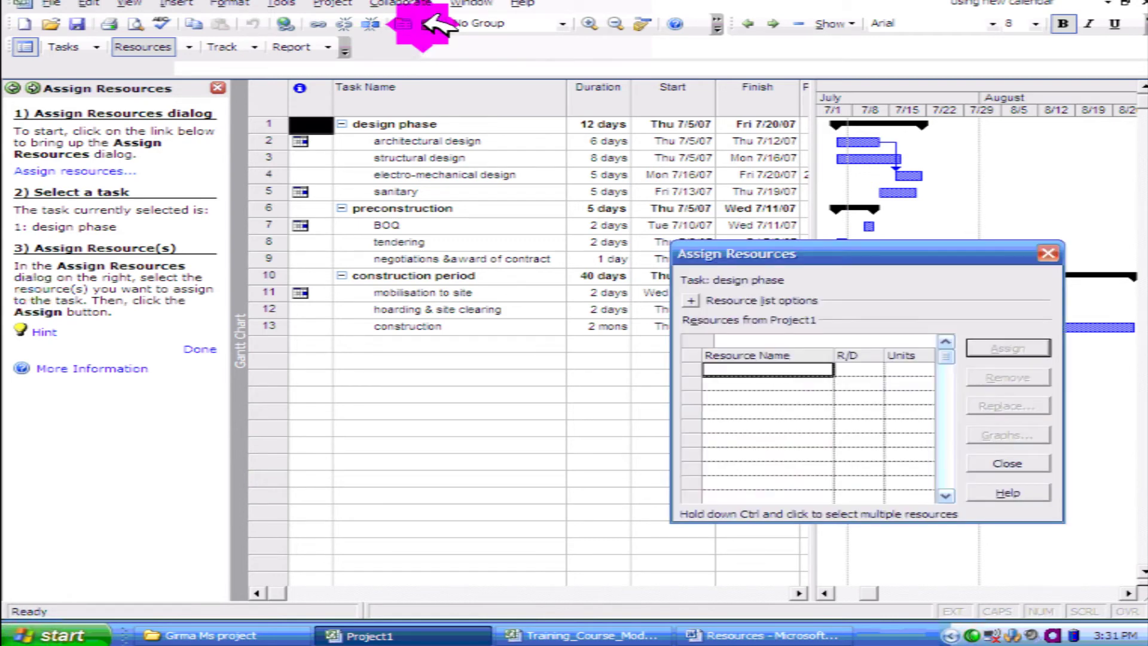
{"action": "left_click_drag", "start_coordinate": [751, 255], "coordinate": [478, 143]}
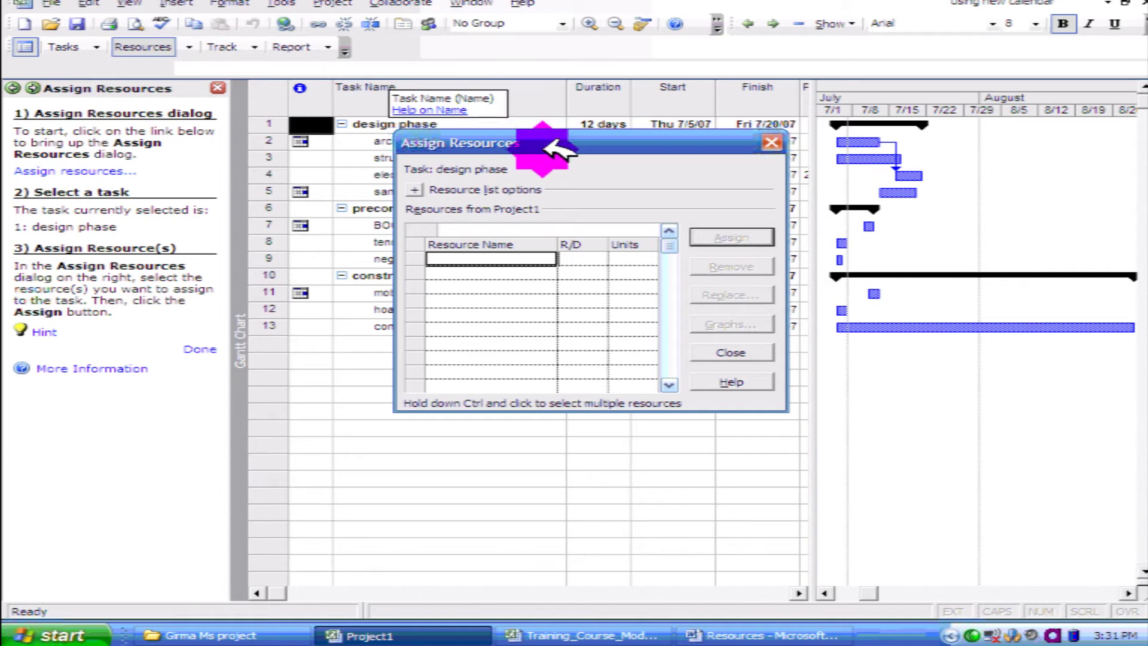
{"action": "left_click_drag", "start_coordinate": [546, 143], "coordinate": [513, 116]}
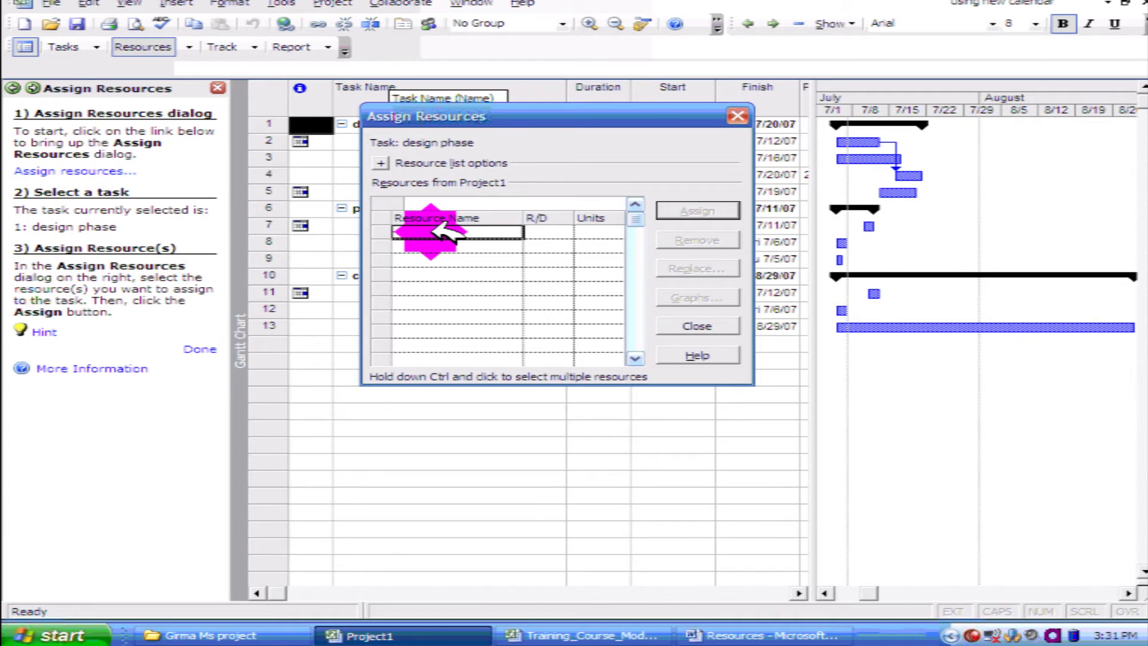
Enter project manager, resident engineer and architect as the first three resource names in the Assign Resources list.
{"action": "type", "text": "pr"}
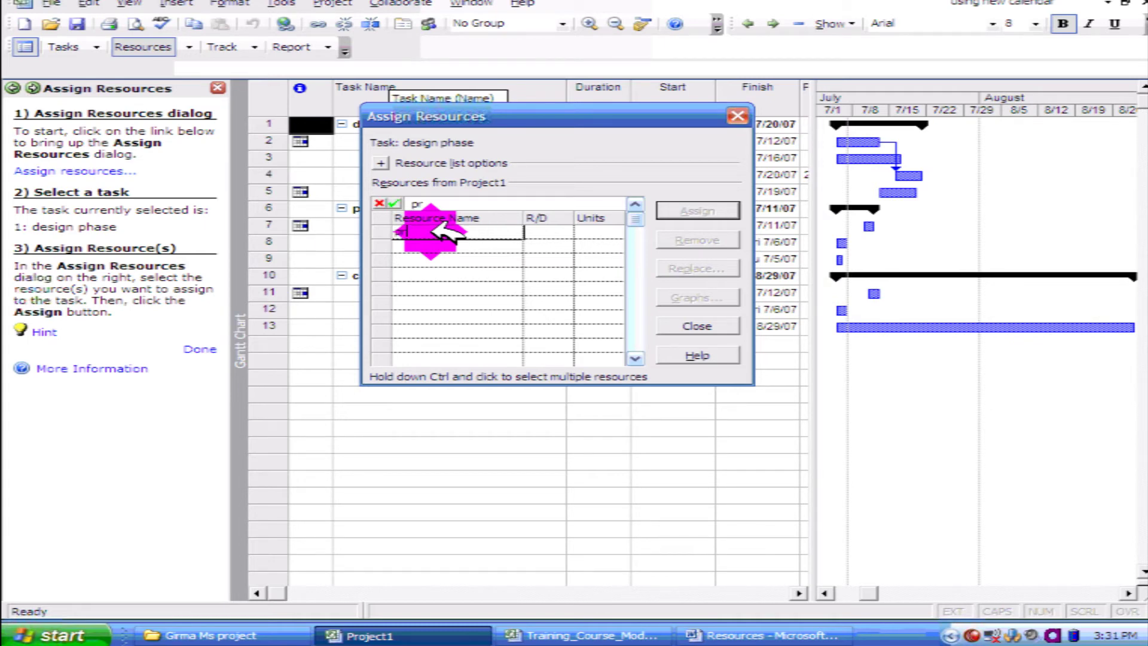
{"action": "type", "text": "oject manager"}
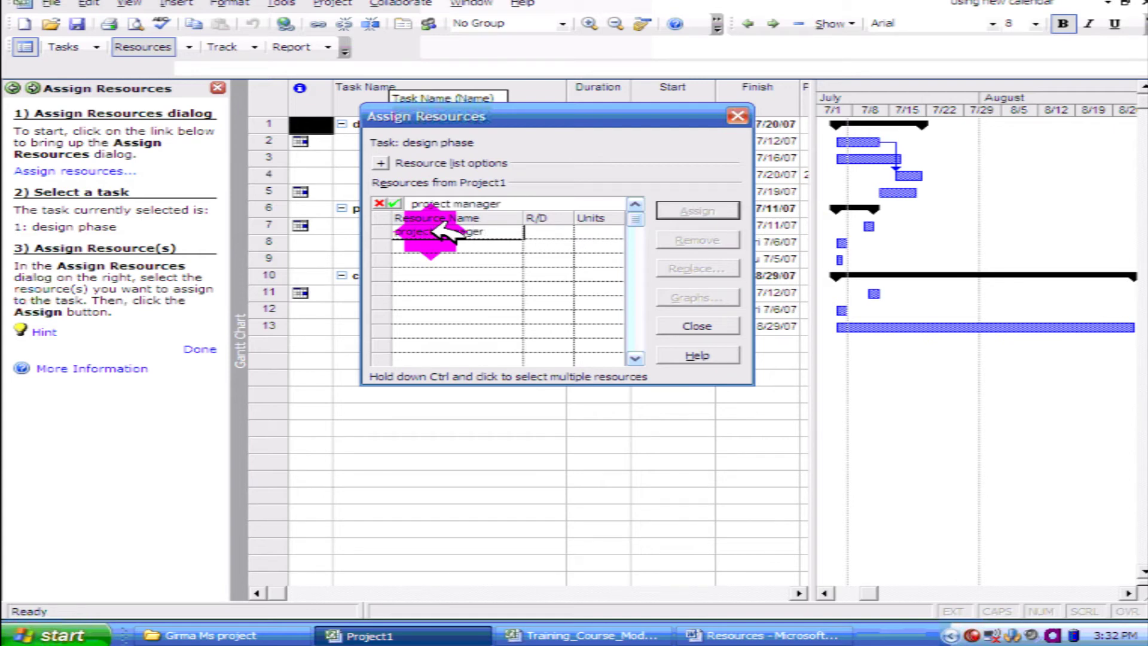
{"action": "key", "text": "Return"}
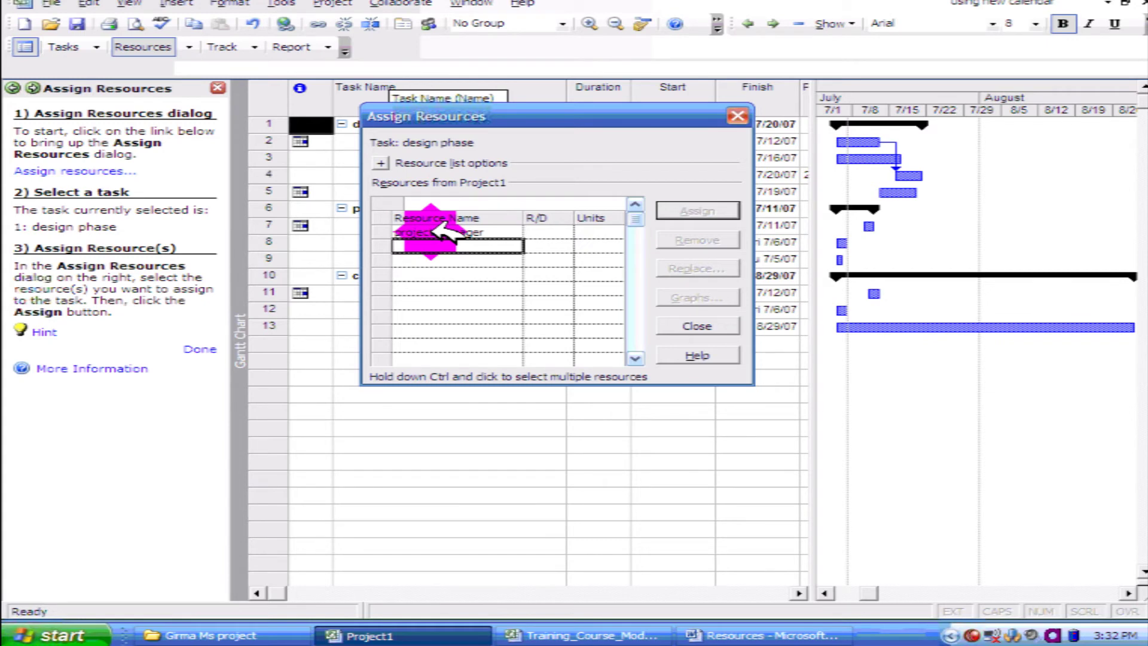
{"action": "type", "text": "resident engineer"}
{"action": "key", "text": "Return"}
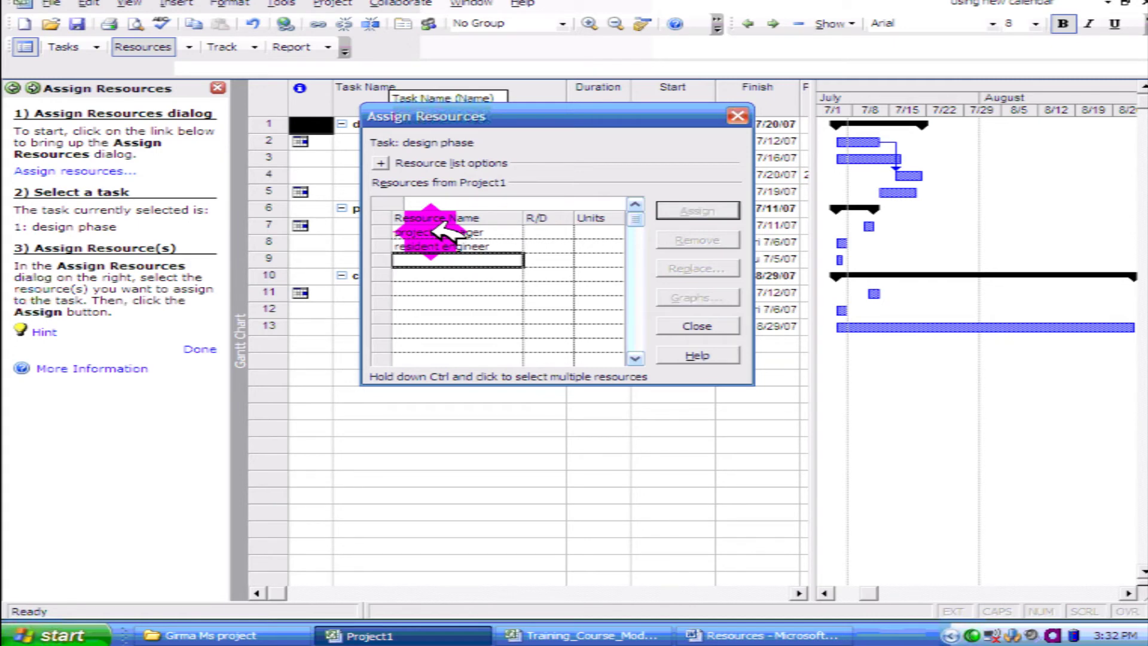
{"action": "type", "text": "architect"}
{"action": "key", "text": "Return"}
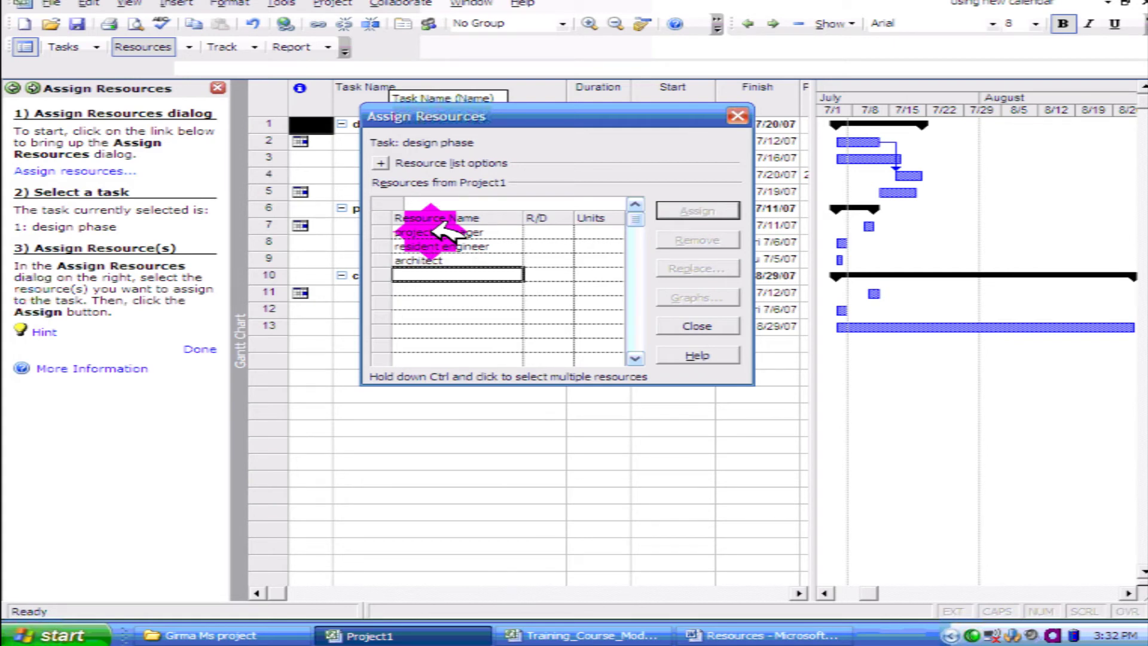
Add structural engineer, electrical engineer and mechanical engineer to the project's resource names.
{"action": "type", "text": "structu"}
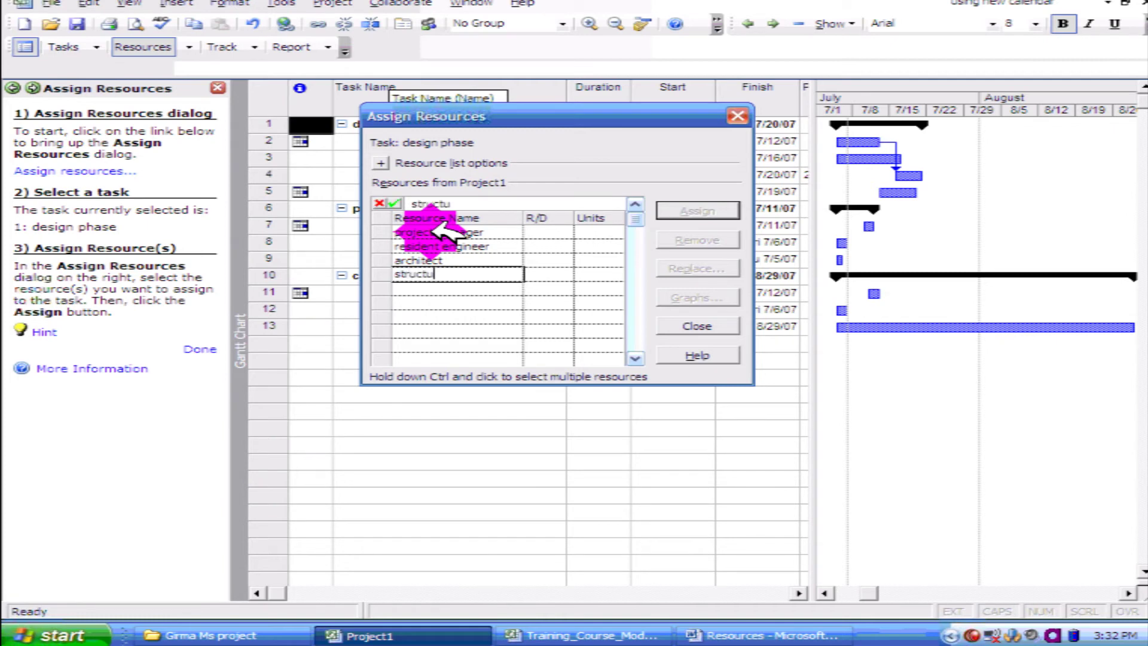
{"action": "type", "text": "ral engineer"}
{"action": "key", "text": "Return"}
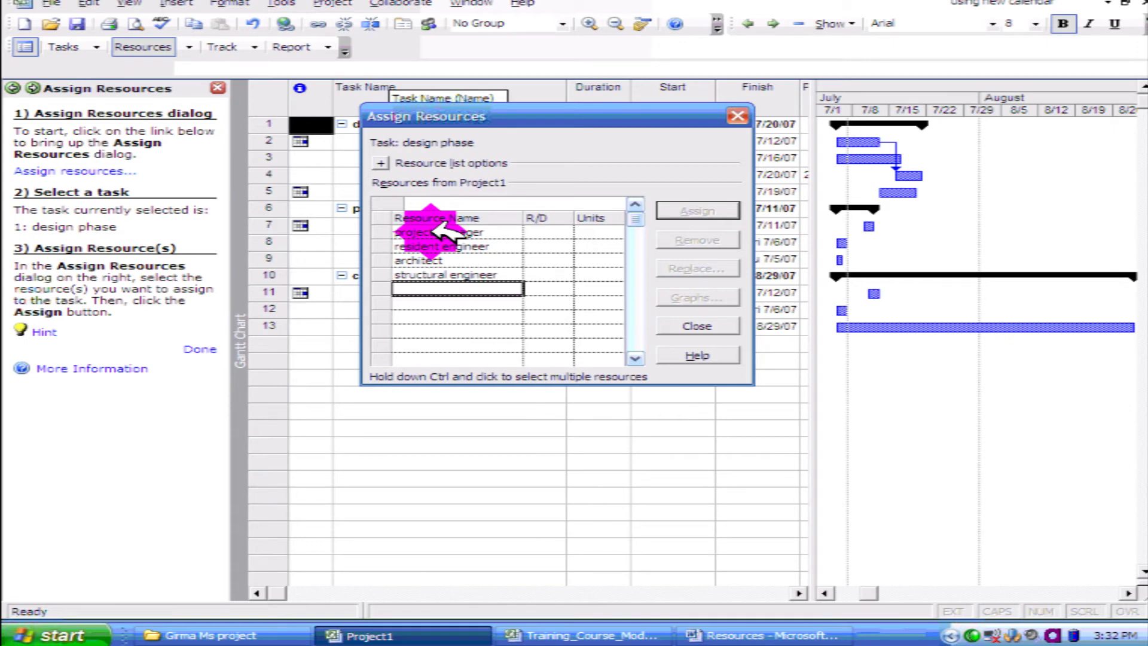
{"action": "type", "text": "ele"}
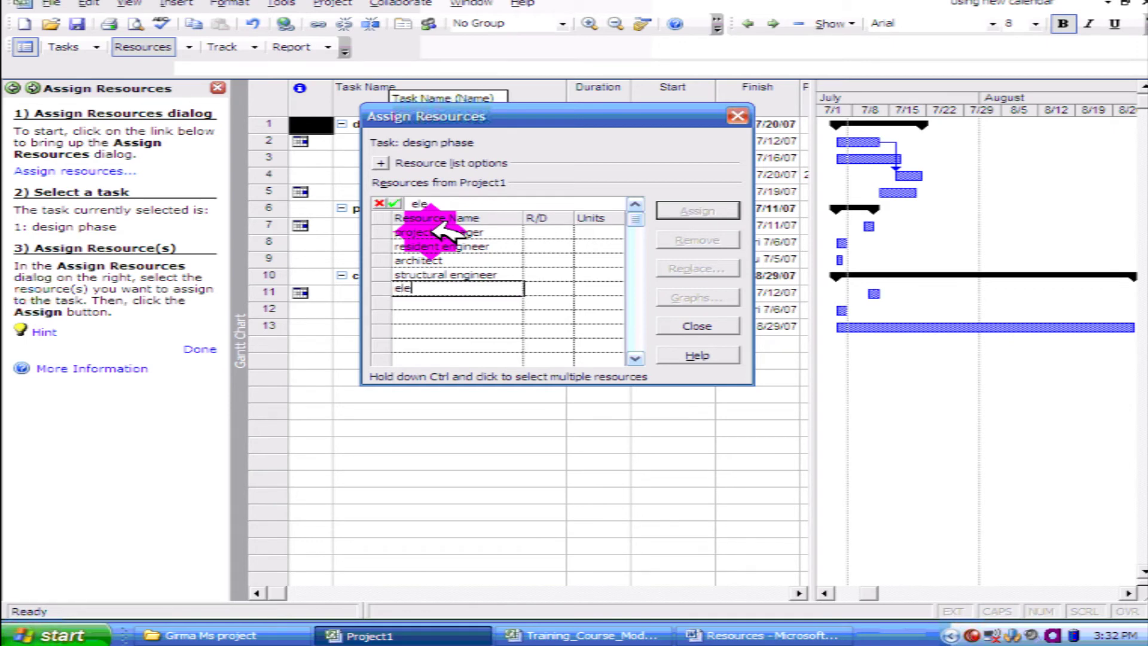
{"action": "type", "text": "ctrical engineer"}
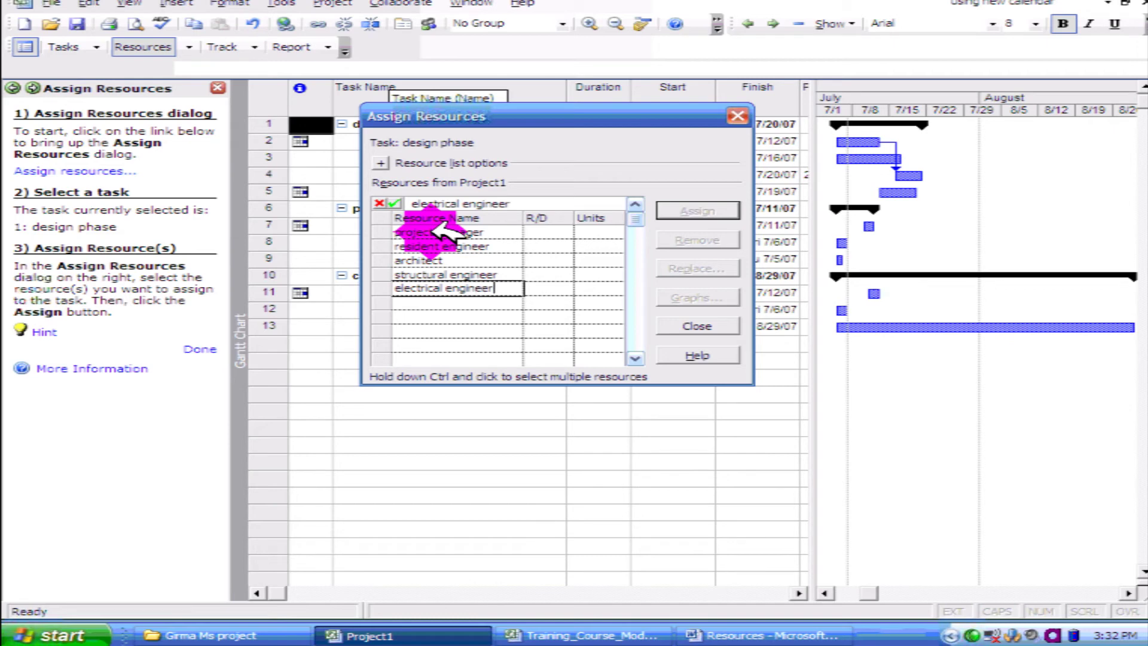
{"action": "key", "text": "Return"}
{"action": "type", "text": "me"}
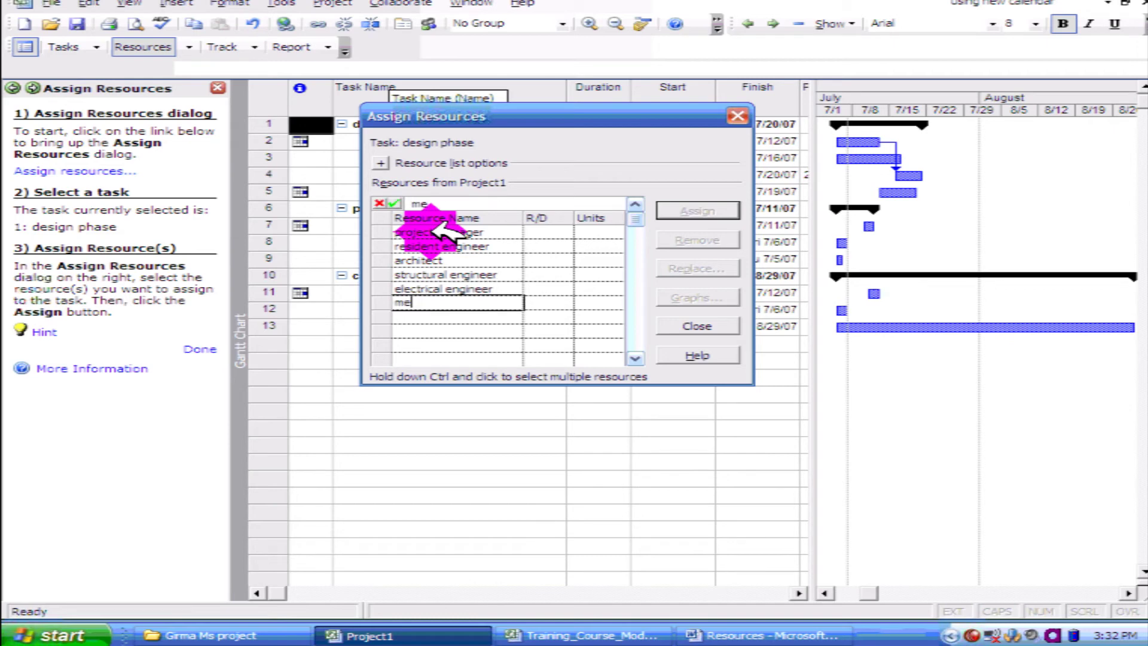
{"action": "type", "text": "chanical engineer"}
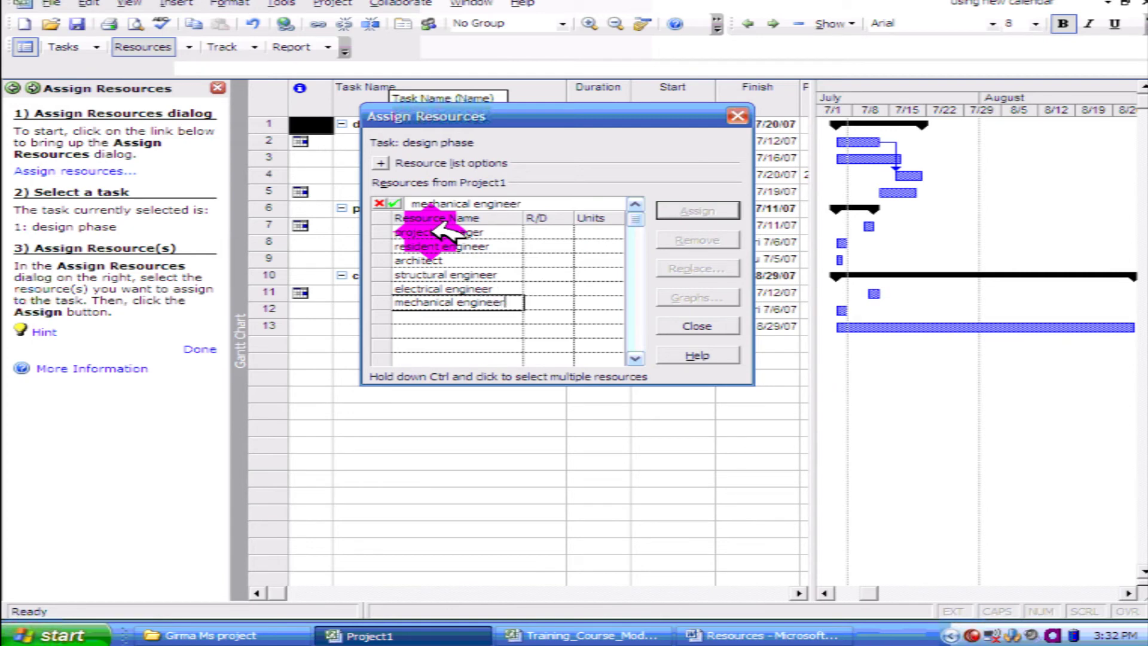
{"action": "key", "text": "Return"}
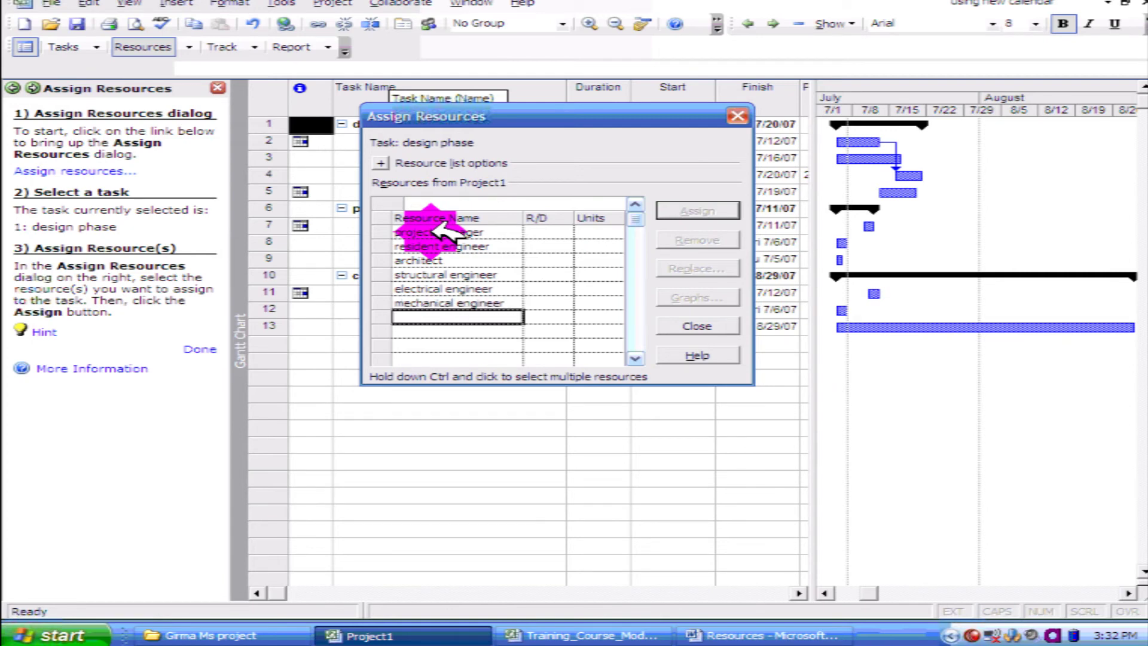
Add carpenter and daily labour to the project's resource names.
{"action": "type", "text": "carp"}
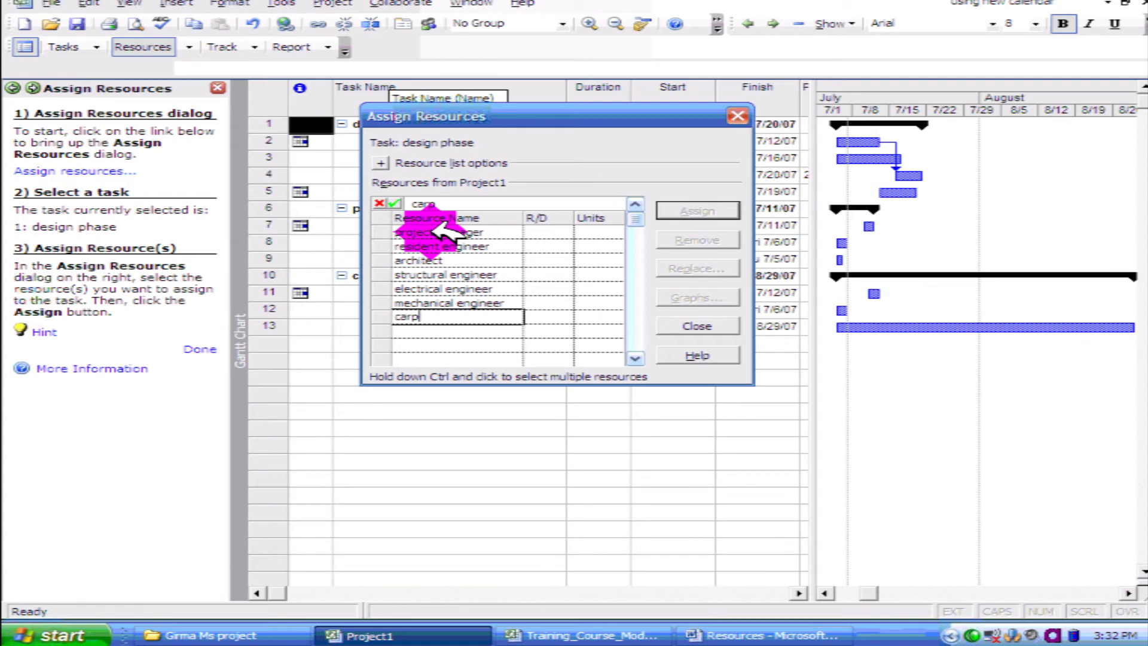
{"action": "type", "text": "enter"}
{"action": "key", "text": "Return"}
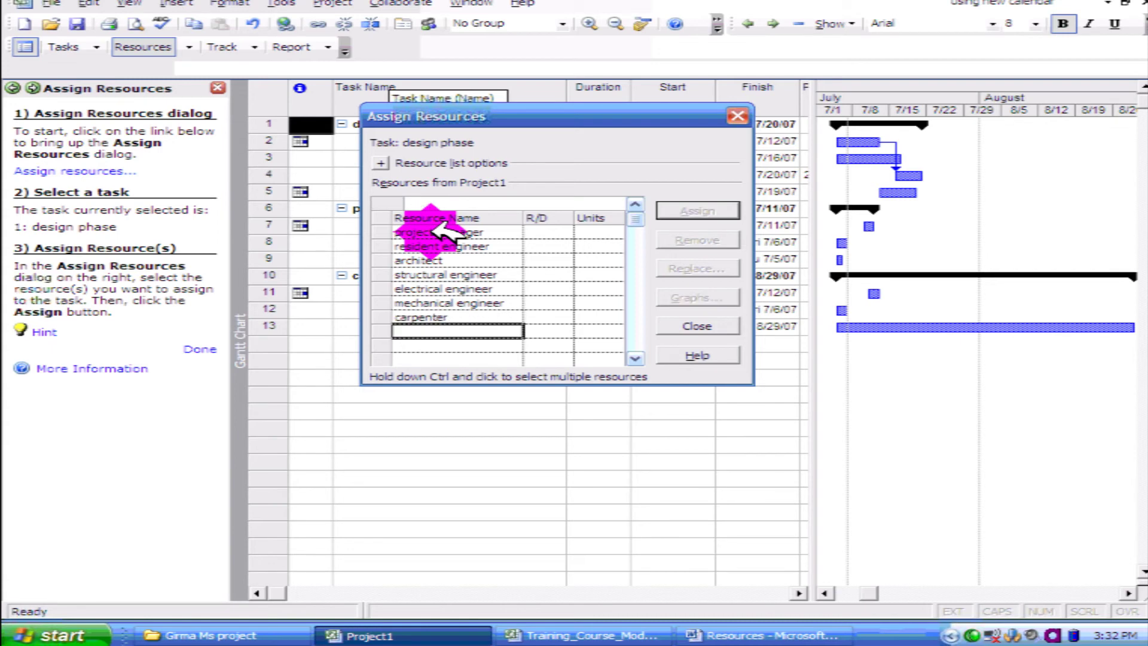
{"action": "type", "text": "da"}
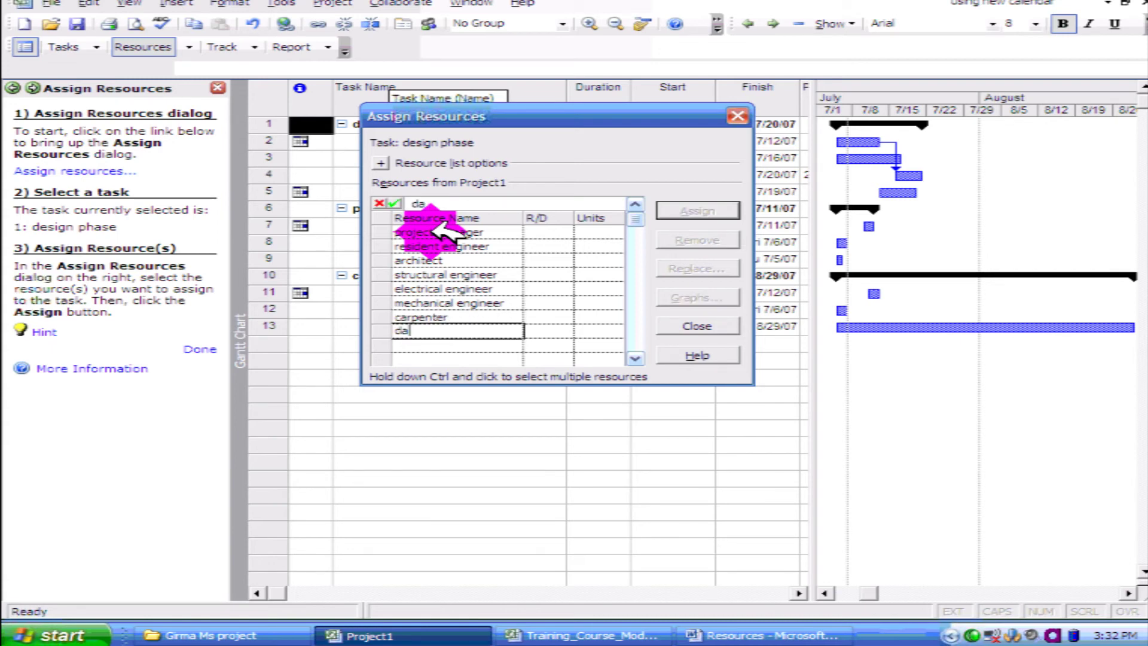
{"action": "type", "text": "ily labour"}
{"action": "key", "text": "Return"}
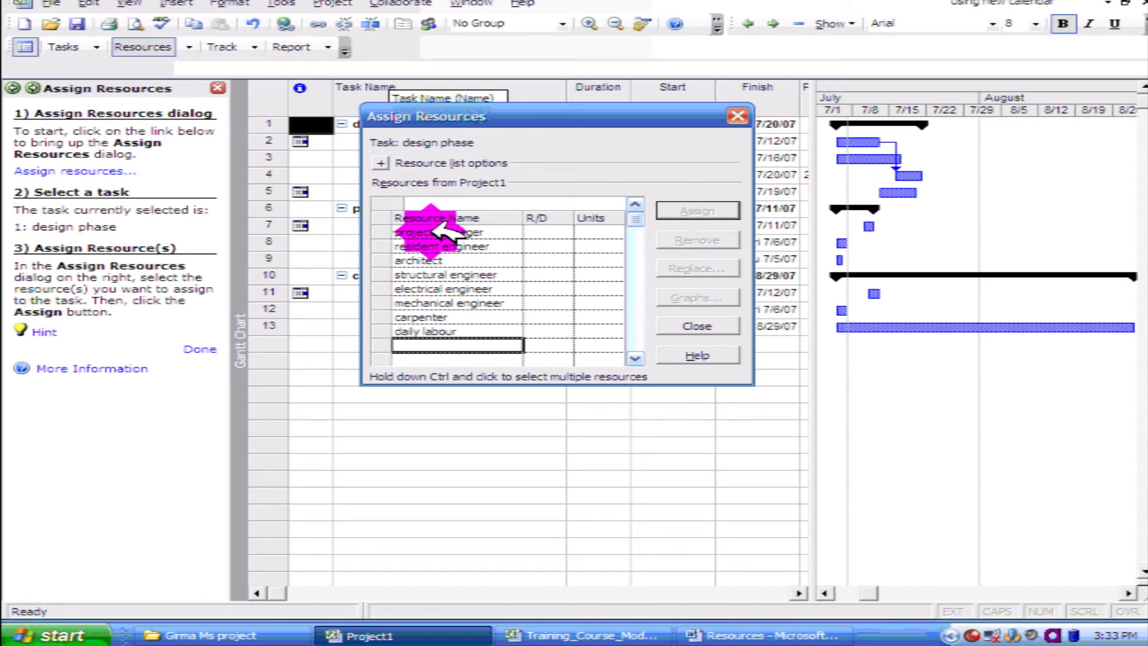
Add mason and machine operator to the project's resource names in the Assign Resources list.
{"action": "type", "text": "mason"}
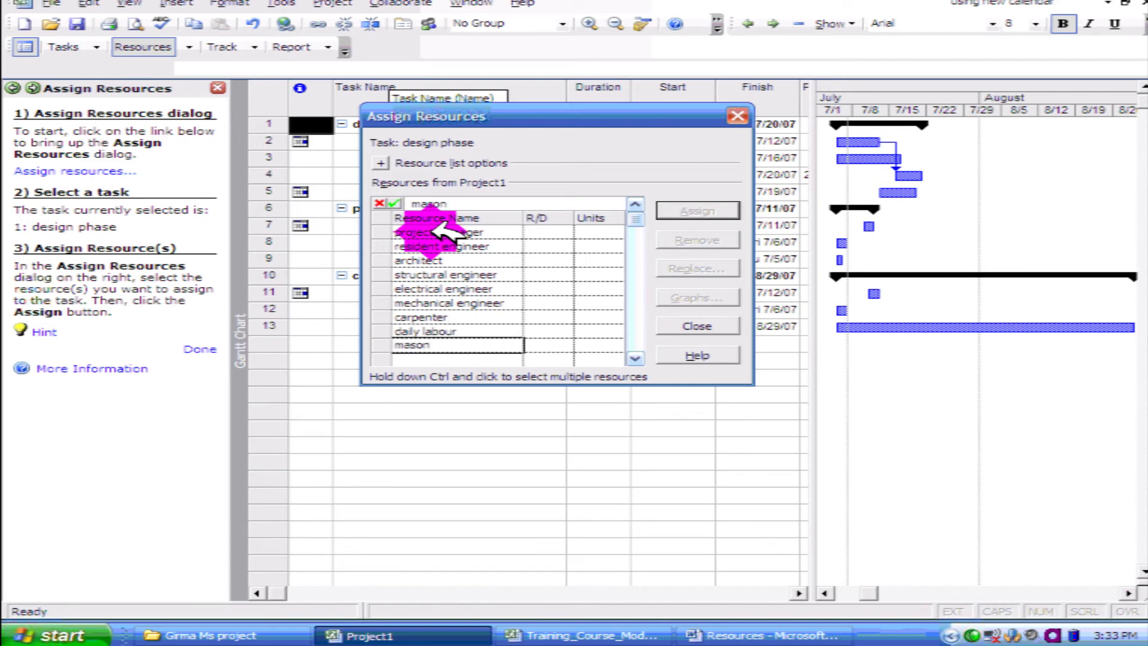
{"action": "key", "text": "Return"}
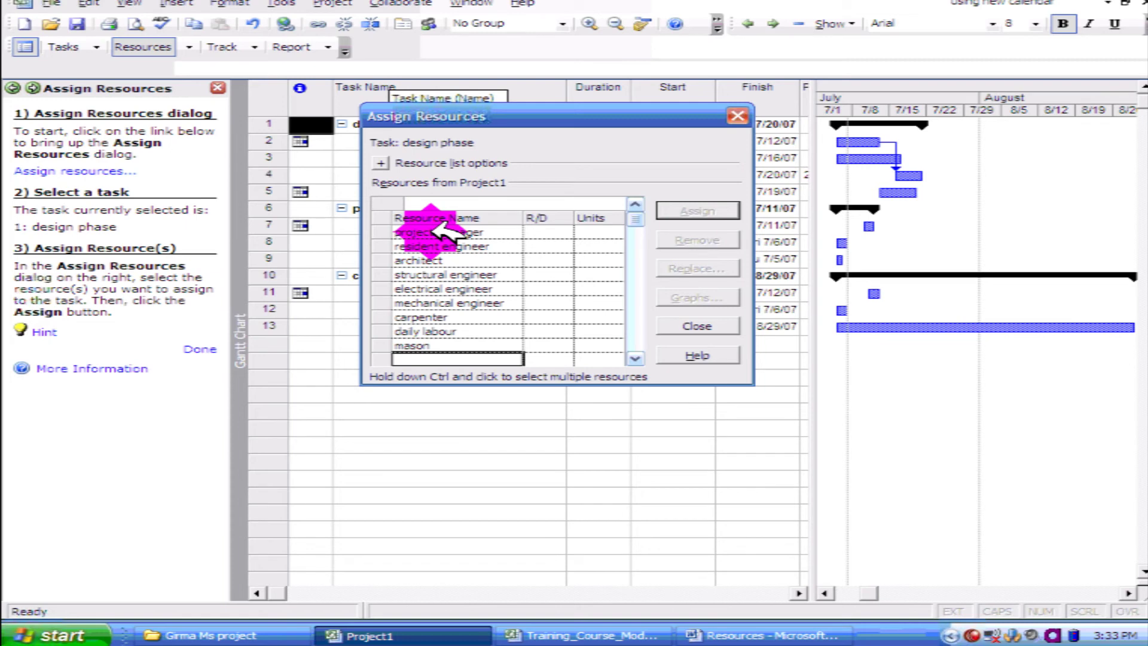
{"action": "type", "text": "ma"}
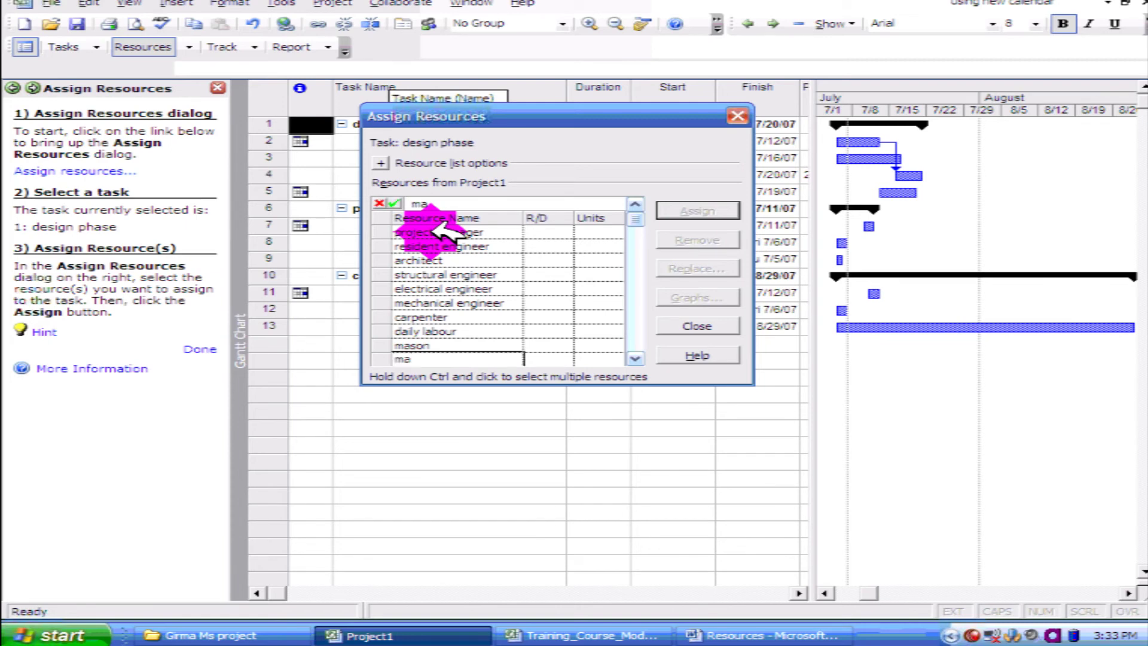
{"action": "type", "text": "chine oper"}
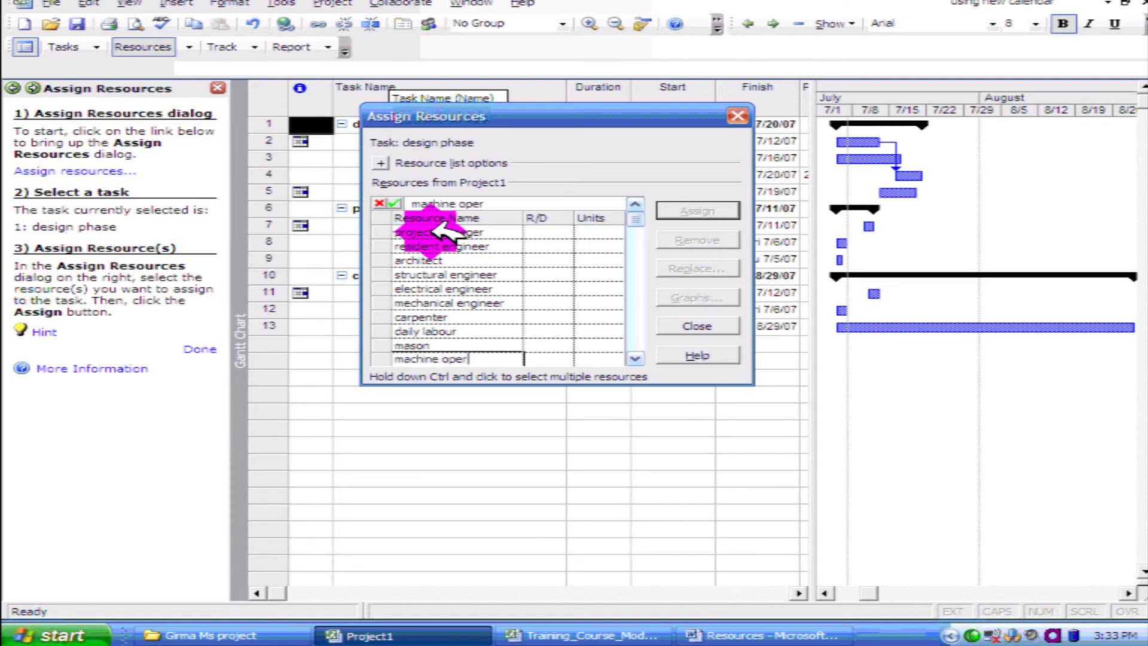
{"action": "type", "text": "ator"}
{"action": "key", "text": "Return"}
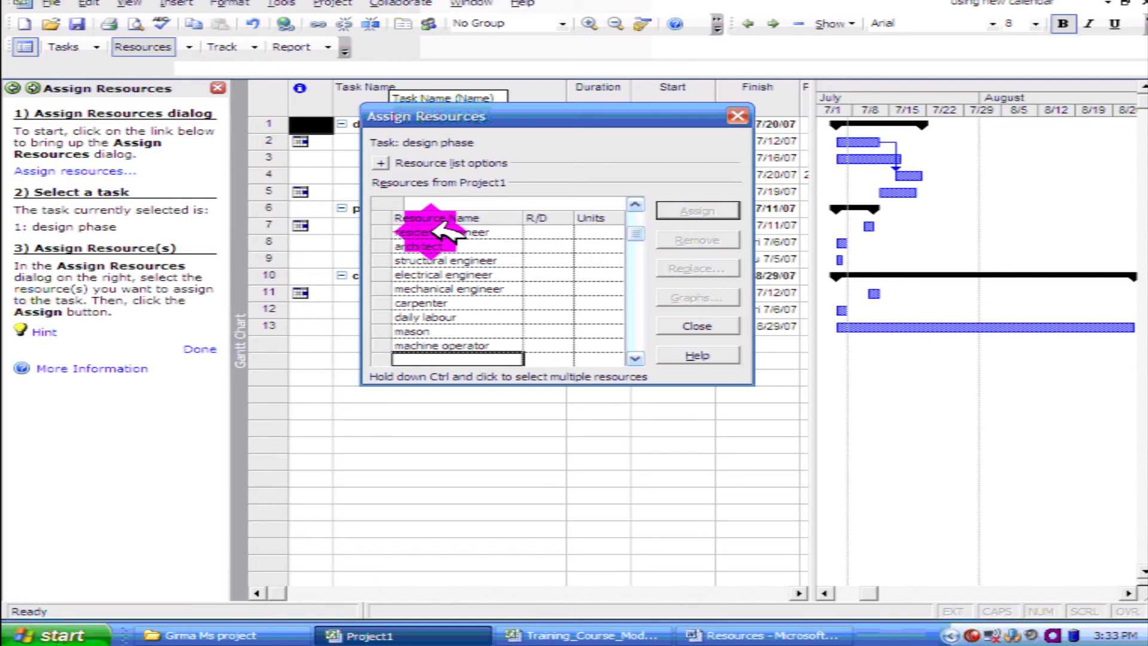
Add loader and truck below machine operator in the list of resource names.
{"action": "type", "text": "loader"}
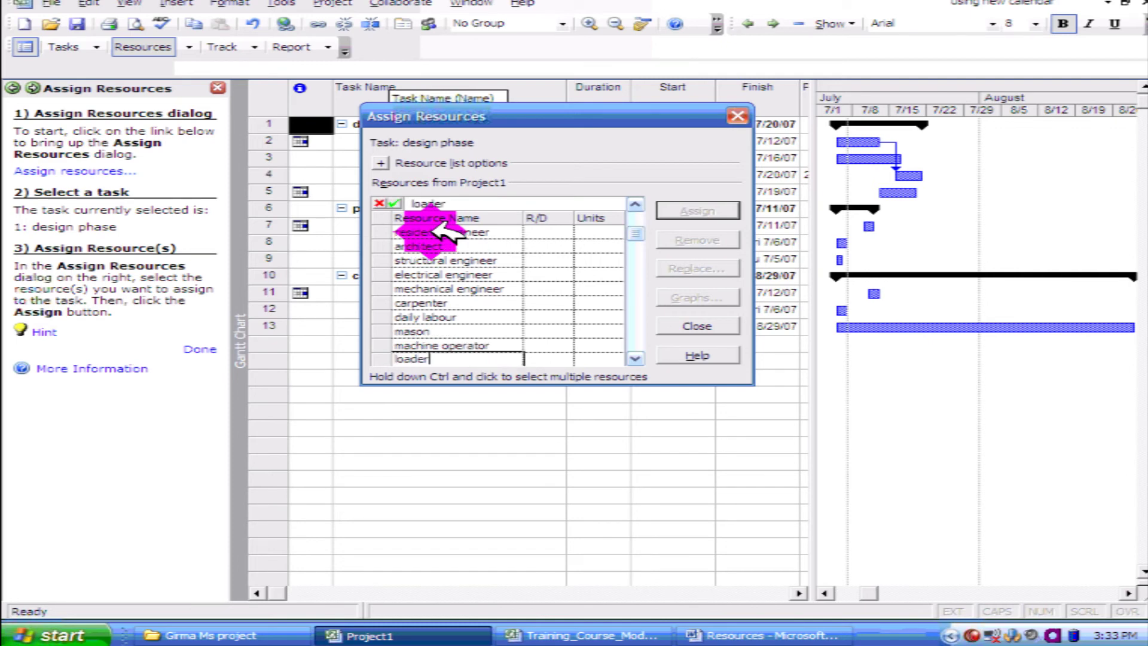
{"action": "key", "text": "Return"}
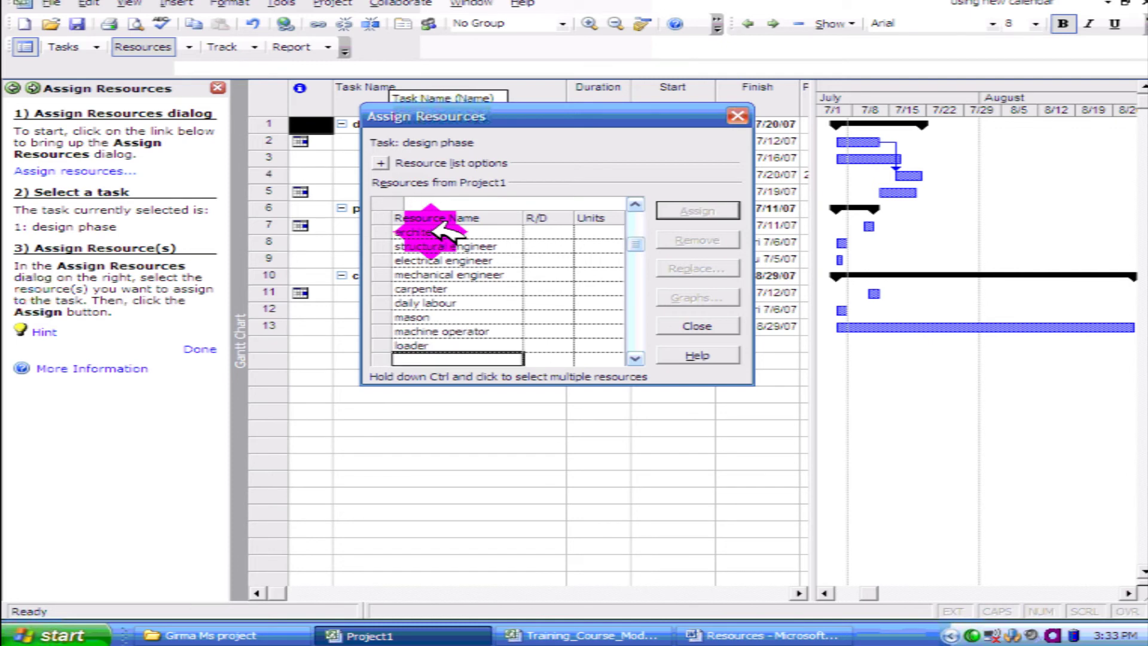
{"action": "type", "text": "truct"}
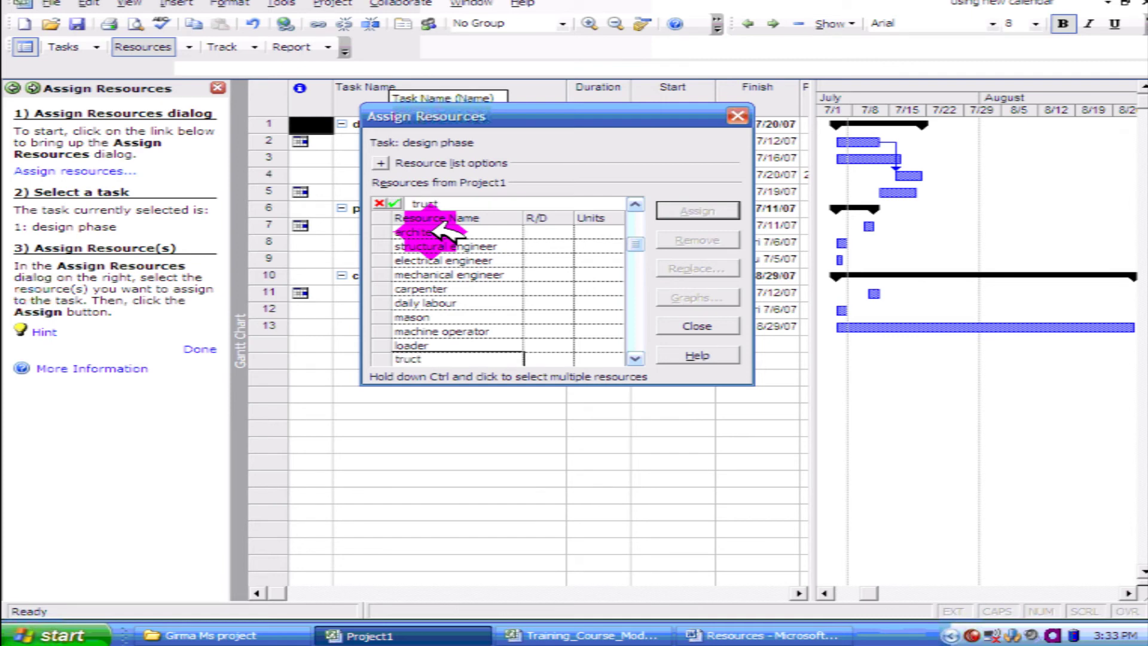
{"action": "key", "text": "BackSpace"}
{"action": "type", "text": "k"}
{"action": "key", "text": "Return"}
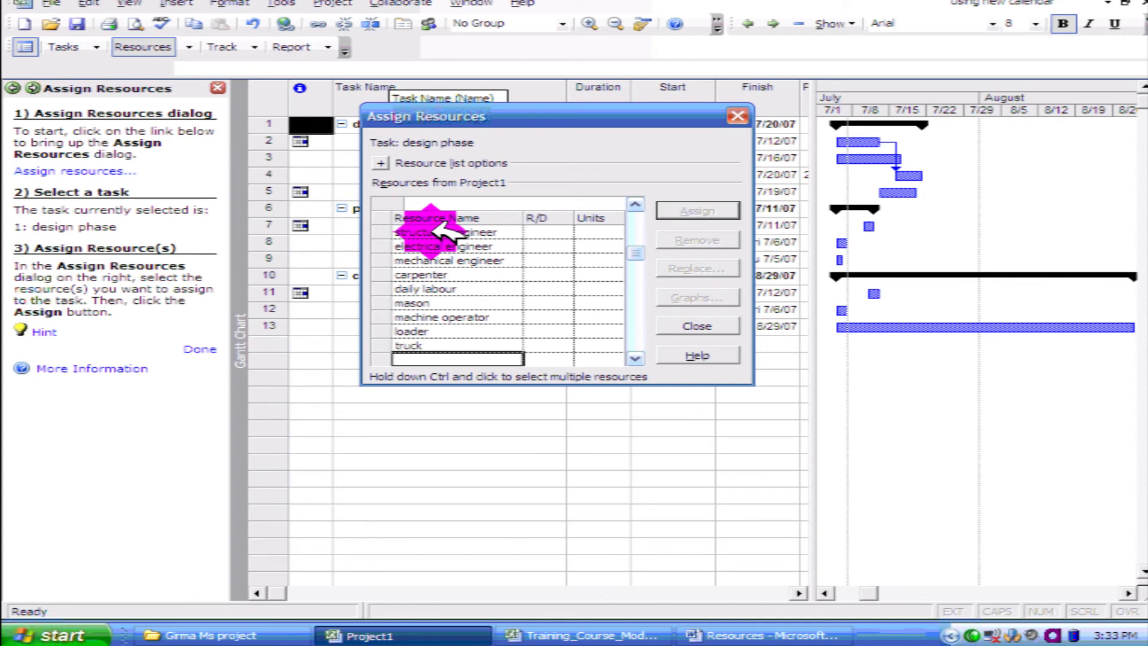
Add foreman and electrician as the last two resource names in the Assign Resources list.
{"action": "type", "text": "f"}
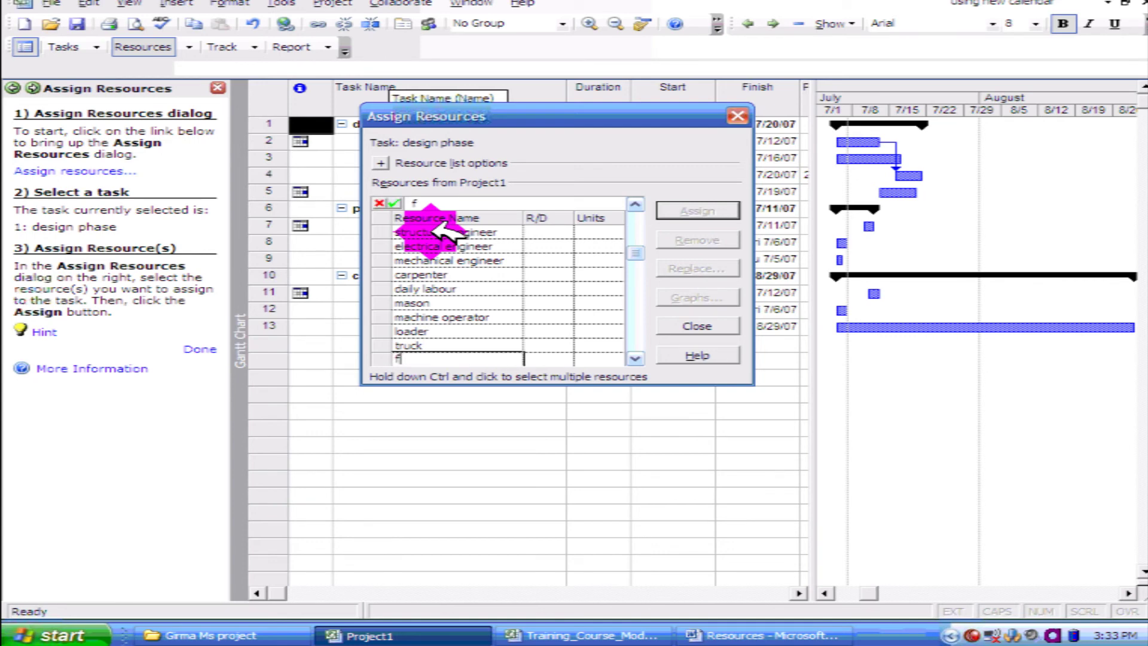
{"action": "type", "text": "oreman"}
{"action": "key", "text": "Return"}
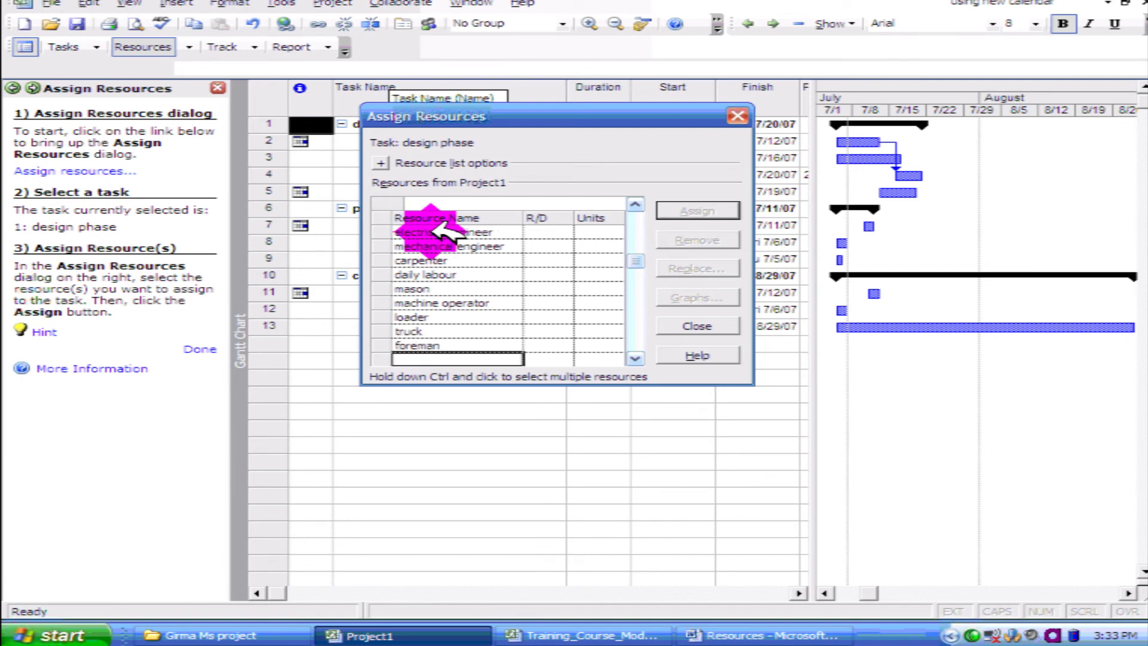
{"action": "type", "text": "ele"}
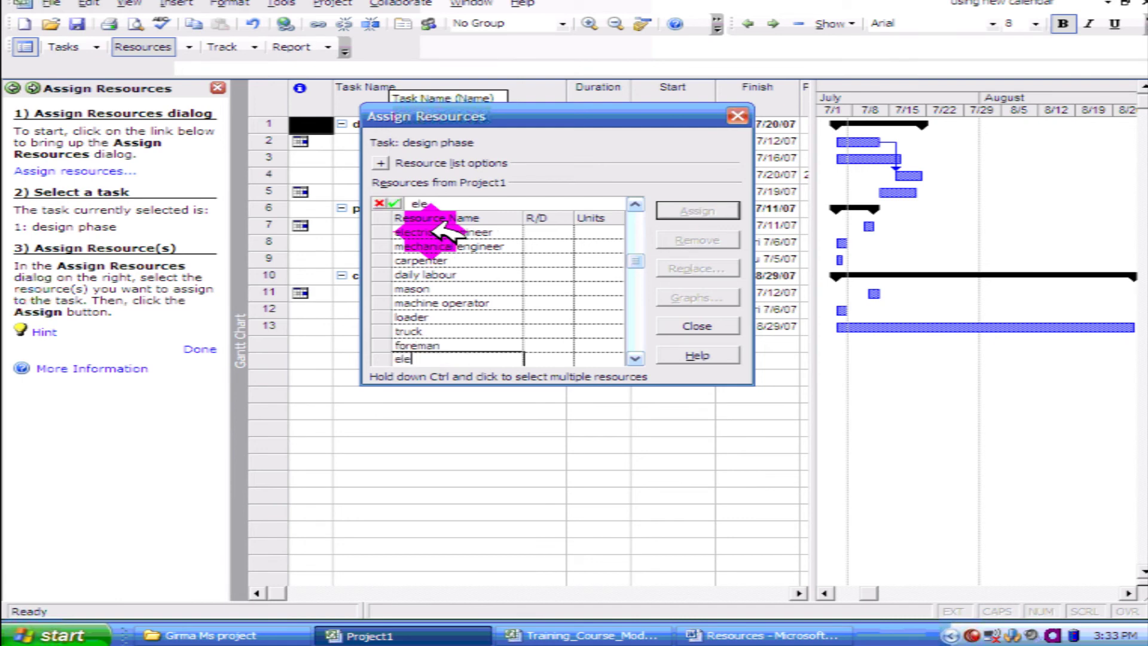
{"action": "type", "text": "ctrician"}
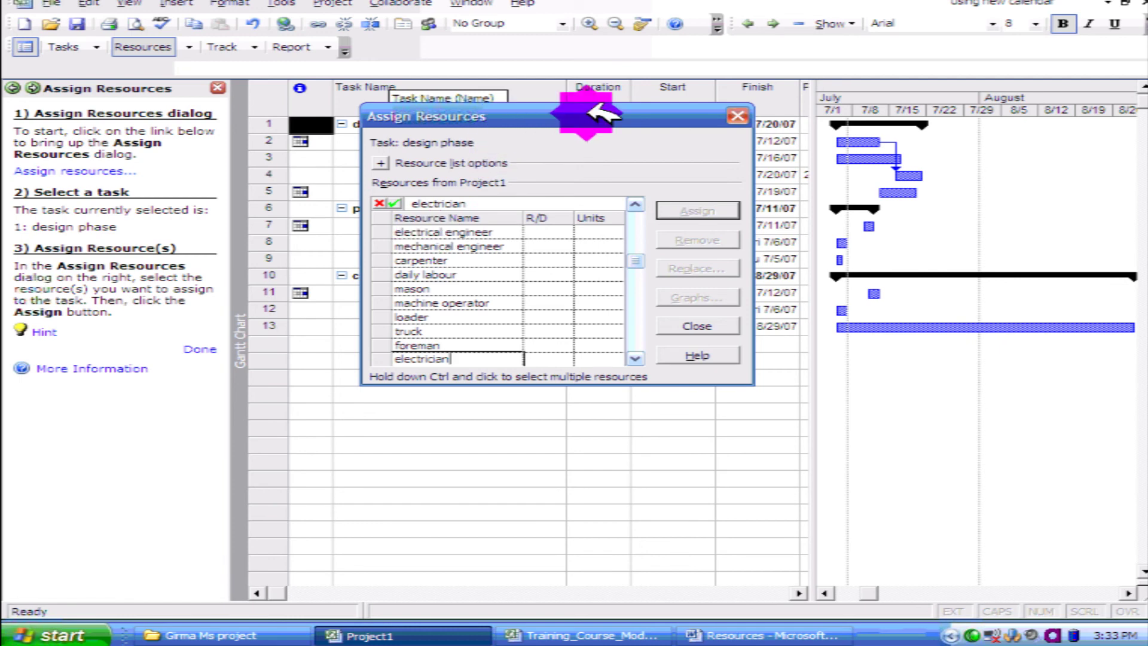
{"action": "key", "text": "Return"}
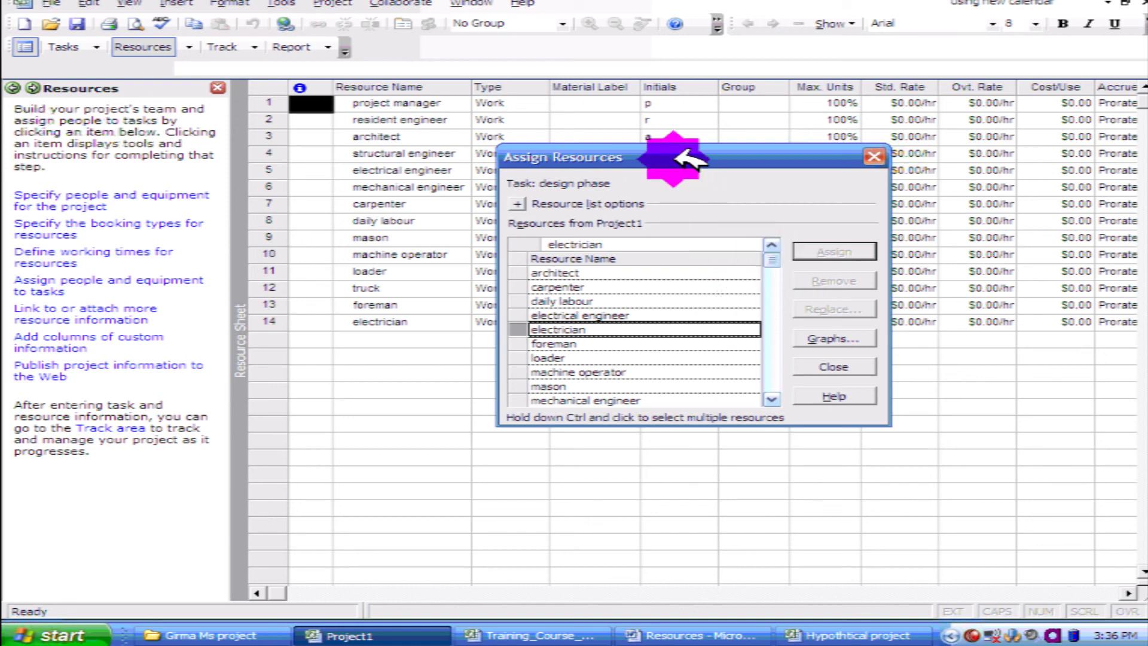
Close the Assign Resources dialog and switch the project from the Resource Sheet to the Gantt Chart view.
{"action": "left_click", "coordinate": [872, 157]}
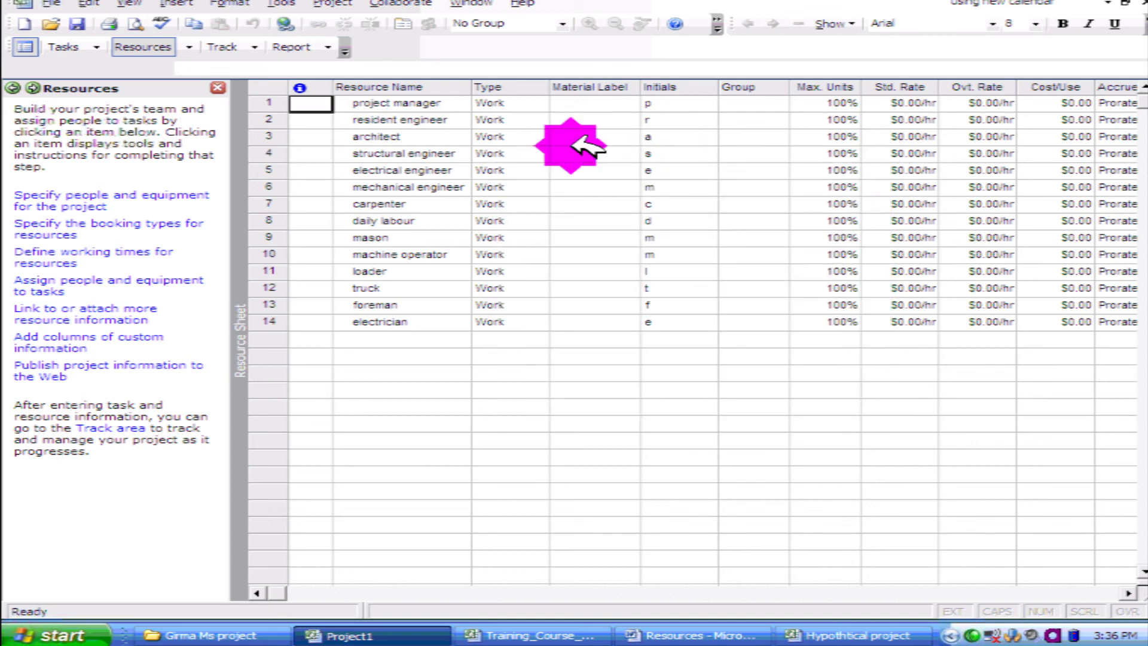
{"action": "left_click", "coordinate": [129, 3]}
{"action": "left_click", "coordinate": [143, 37]}
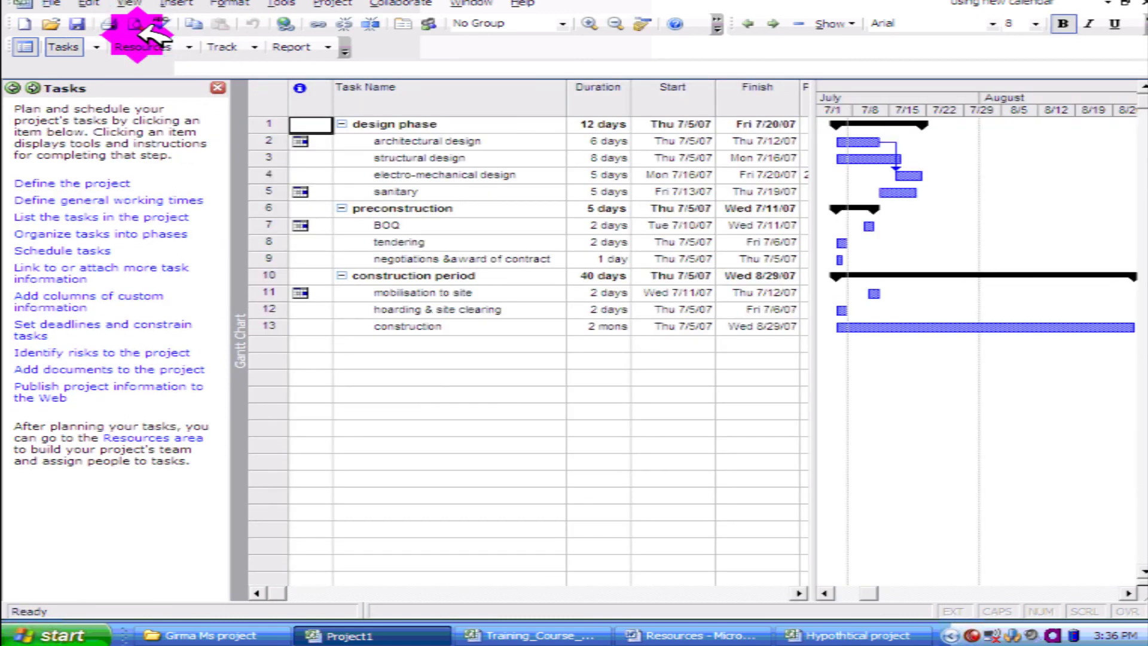